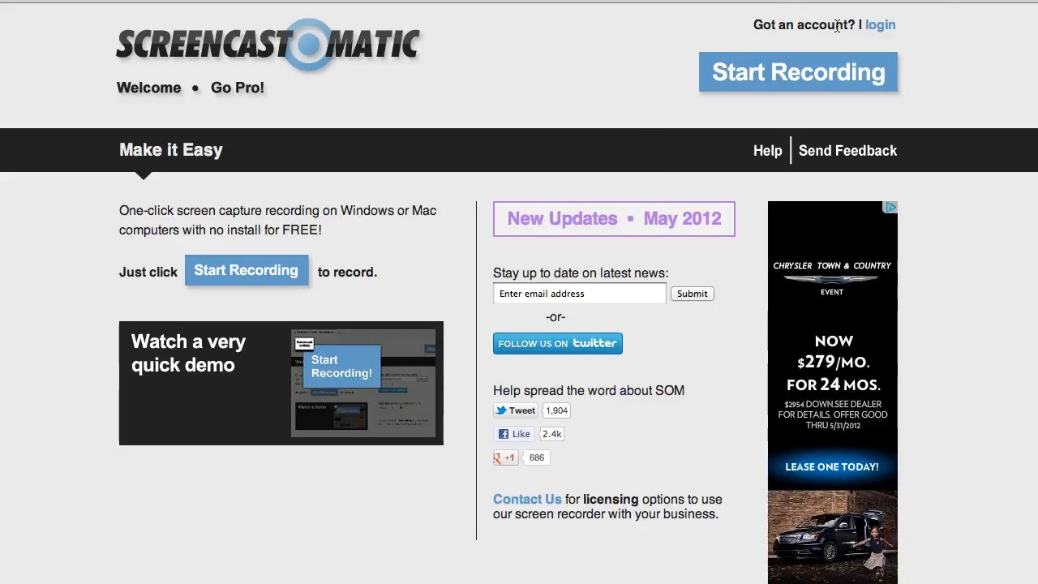
Log in to the existing Screencast-O-Matic account with the account e-mail and password.
left_click(892, 30)
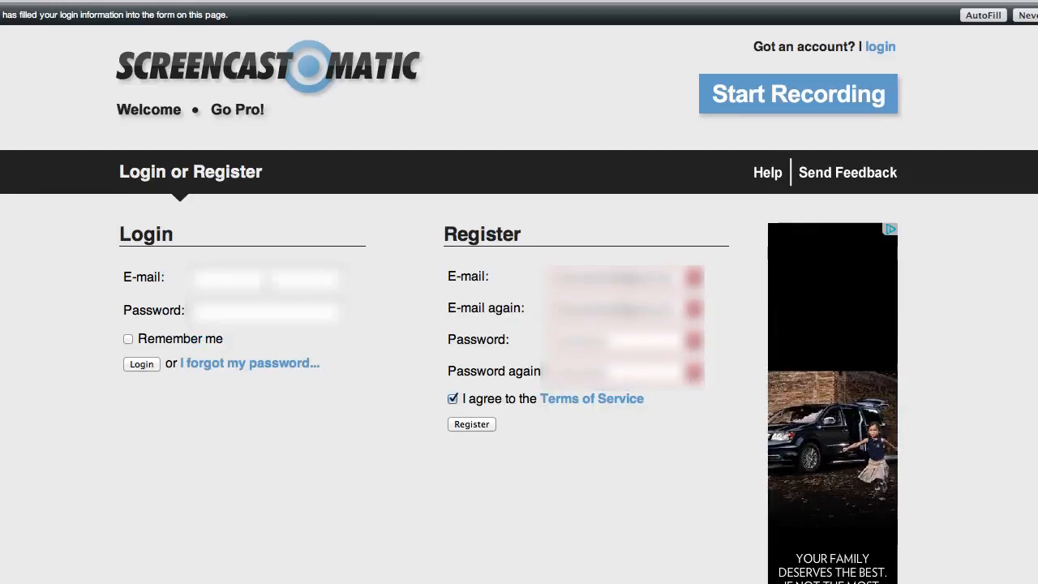
left_click(237, 277)
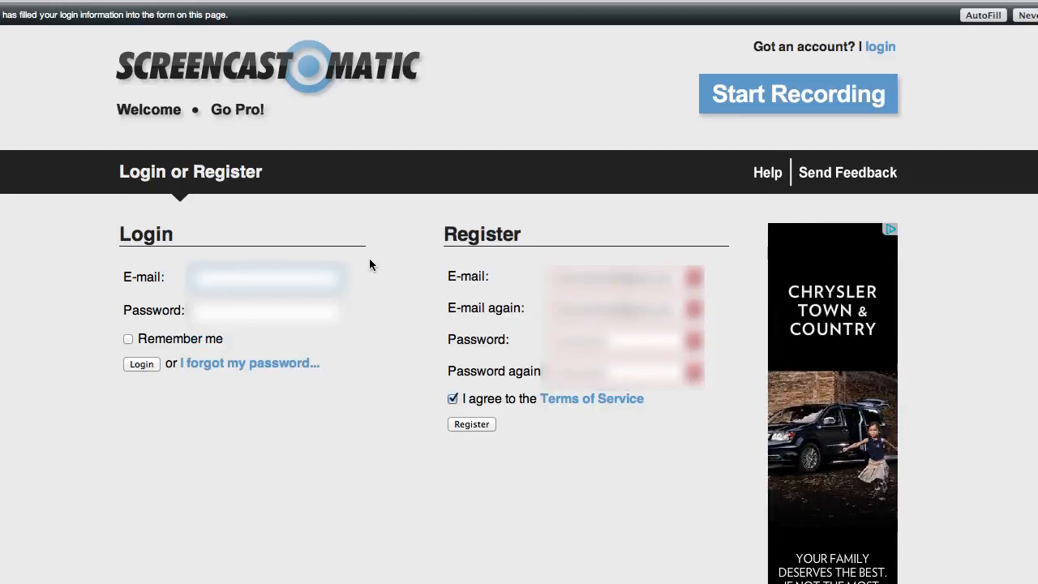
type("...")
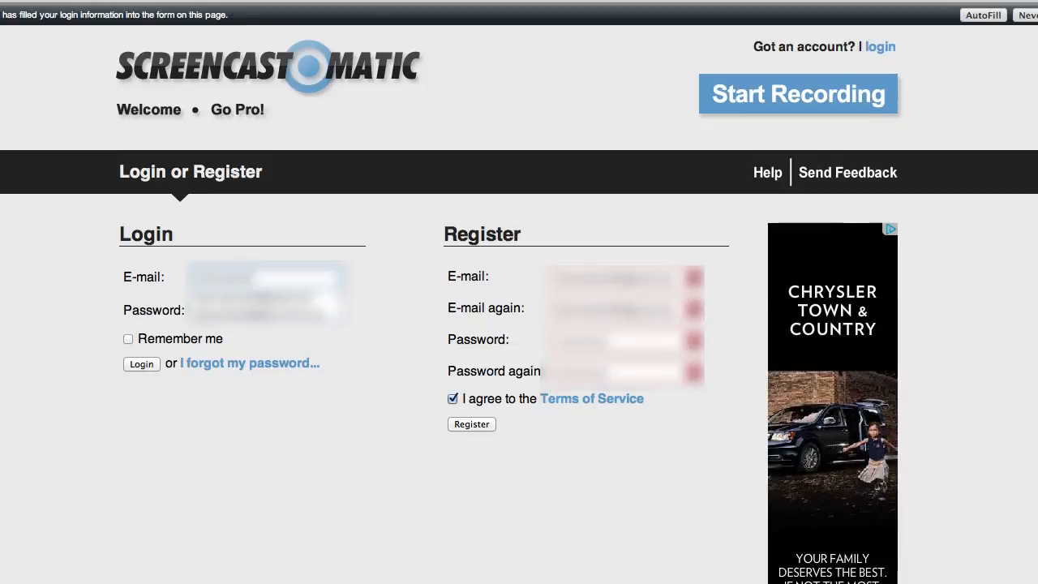
key("Tab")
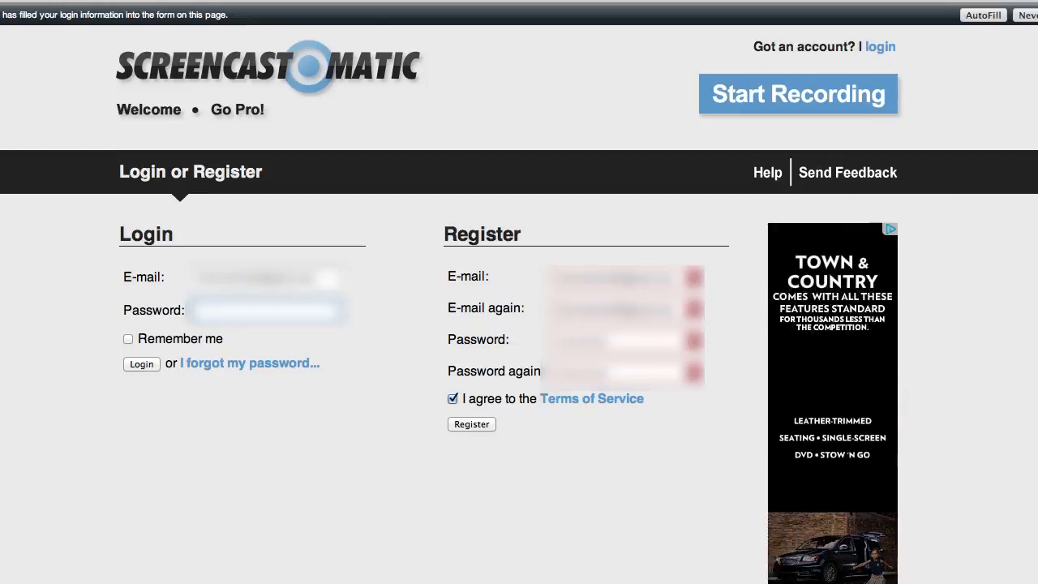
type("•••••")
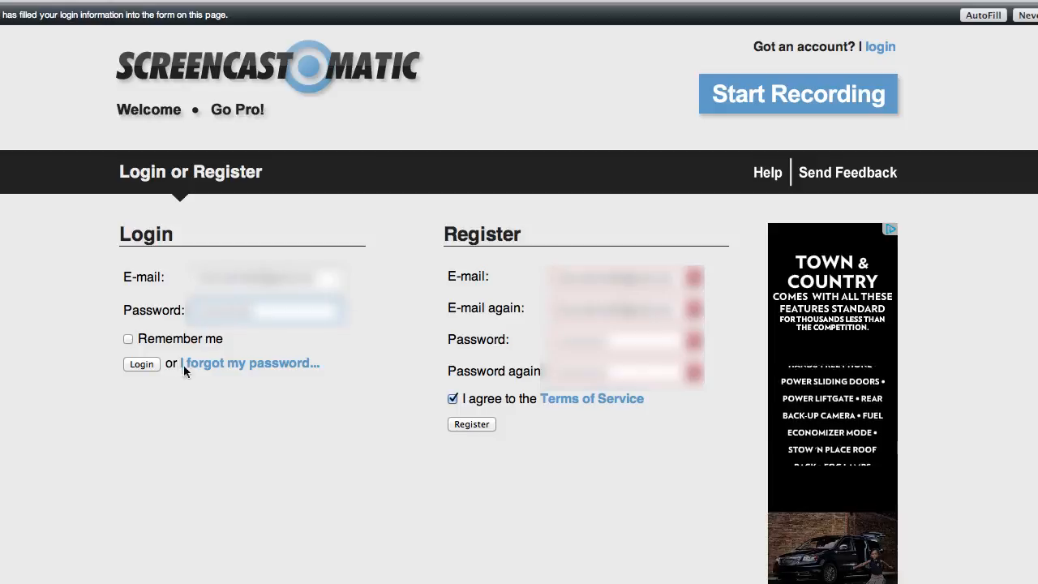
left_click(140, 364)
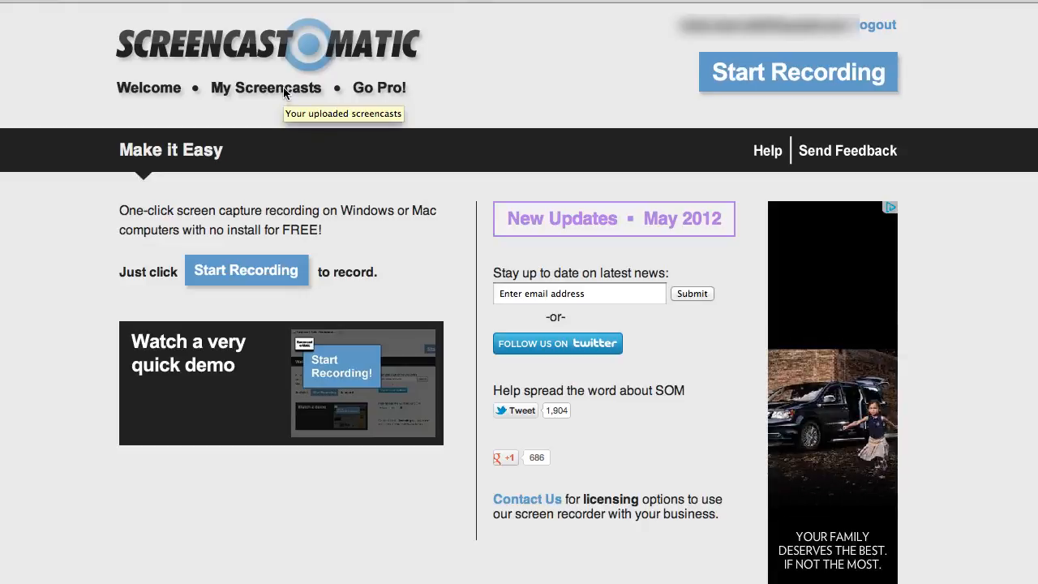
Look at the My Screencasts page and return to the Welcome page.
left_click(235, 89)
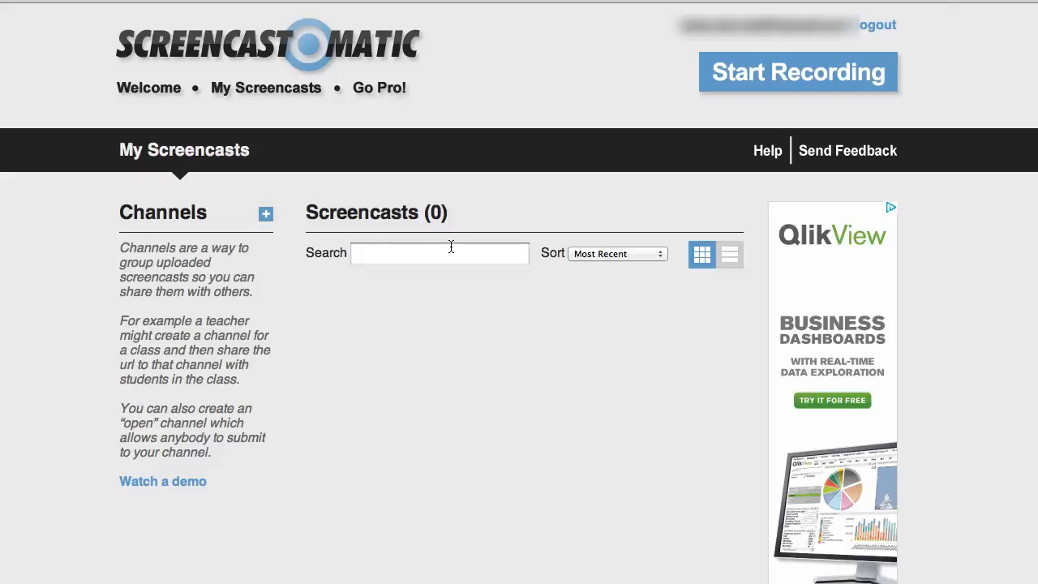
left_click(147, 90)
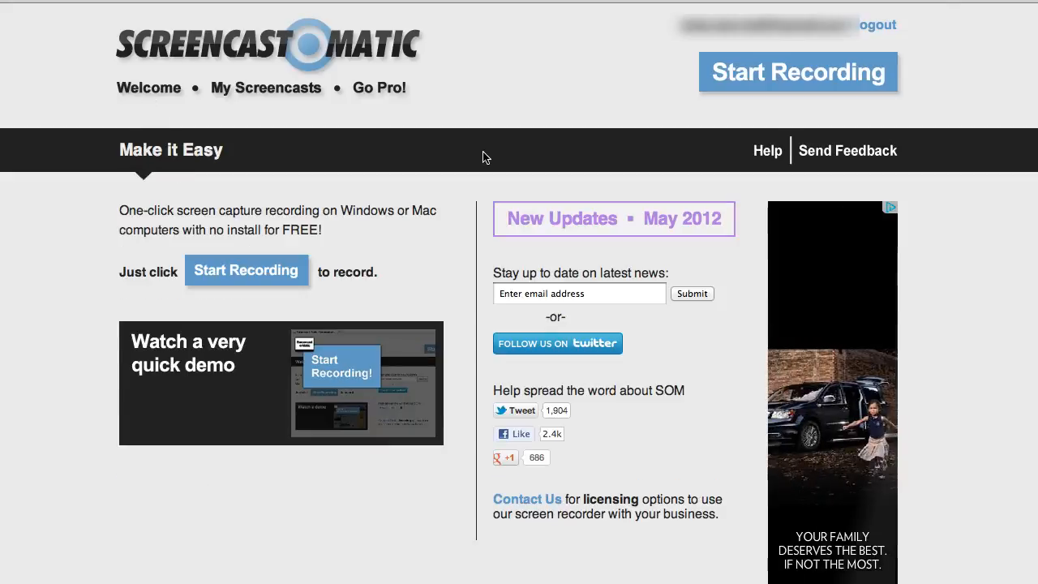
Launch the screen recorder with applet access allowed and extend the recording frame upward to 1278 x 702.
left_click(833, 79)
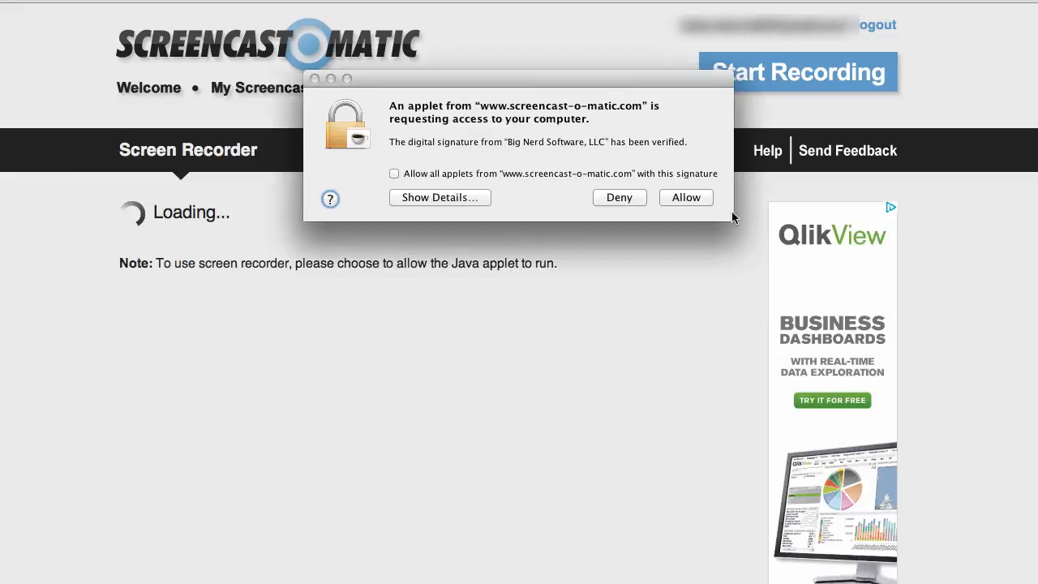
left_click(689, 195)
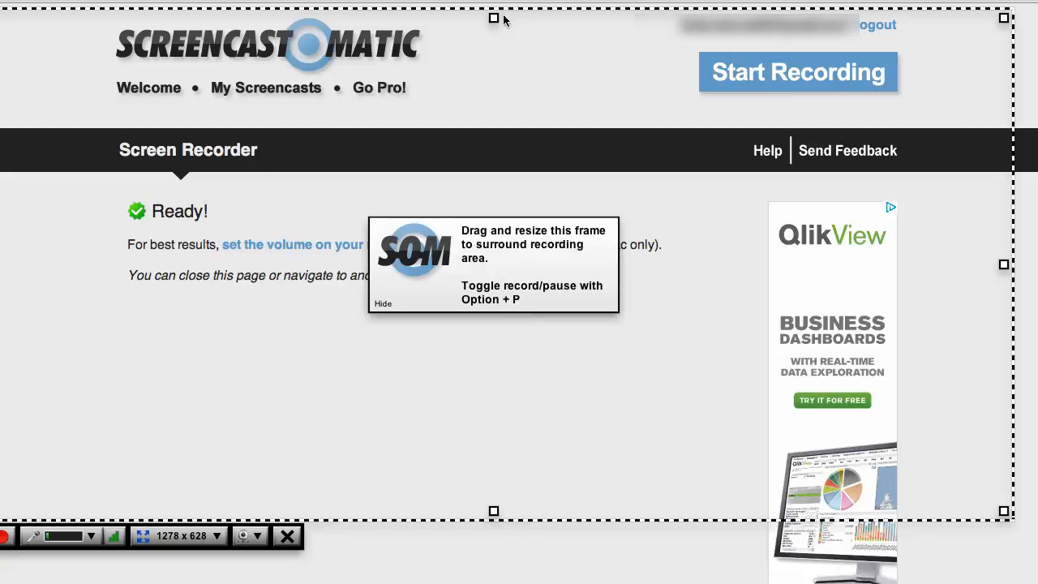
left_click_drag(492, 19, 487, 2)
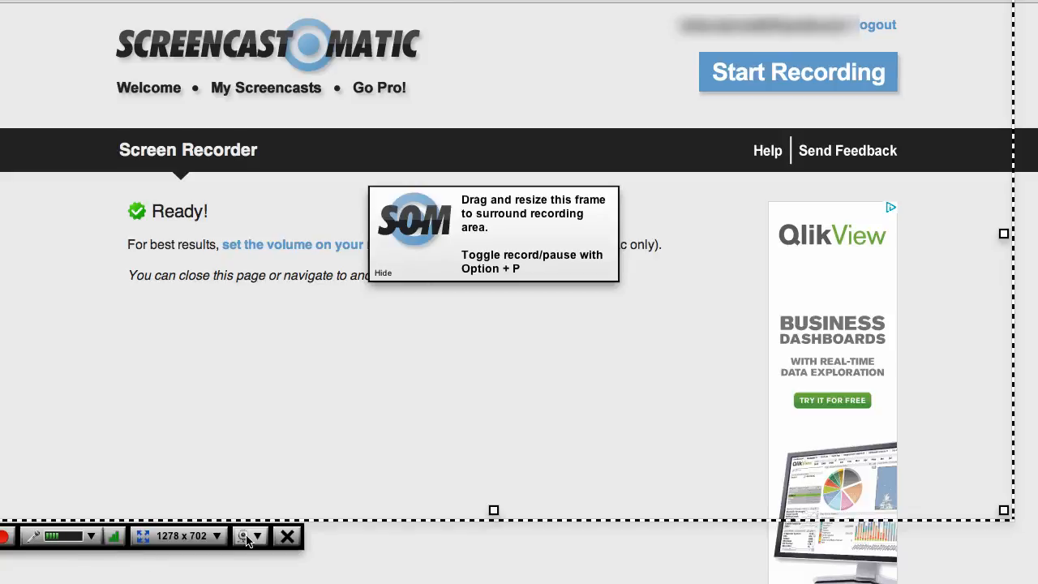
Record a Google search for "Facebook stock" in a new browser tab and finish the recording.
left_click(3, 541)
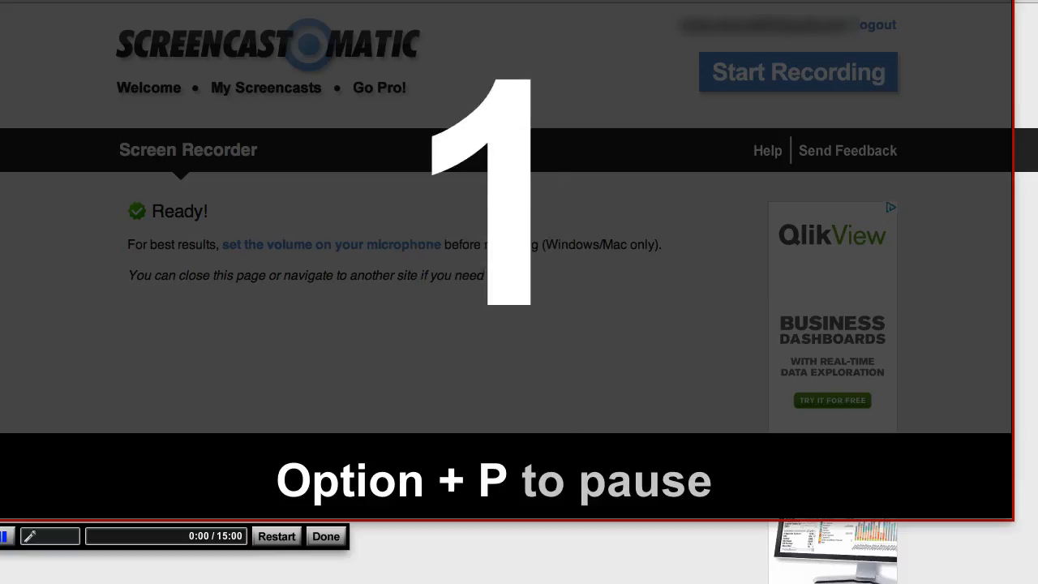
key("super+t")
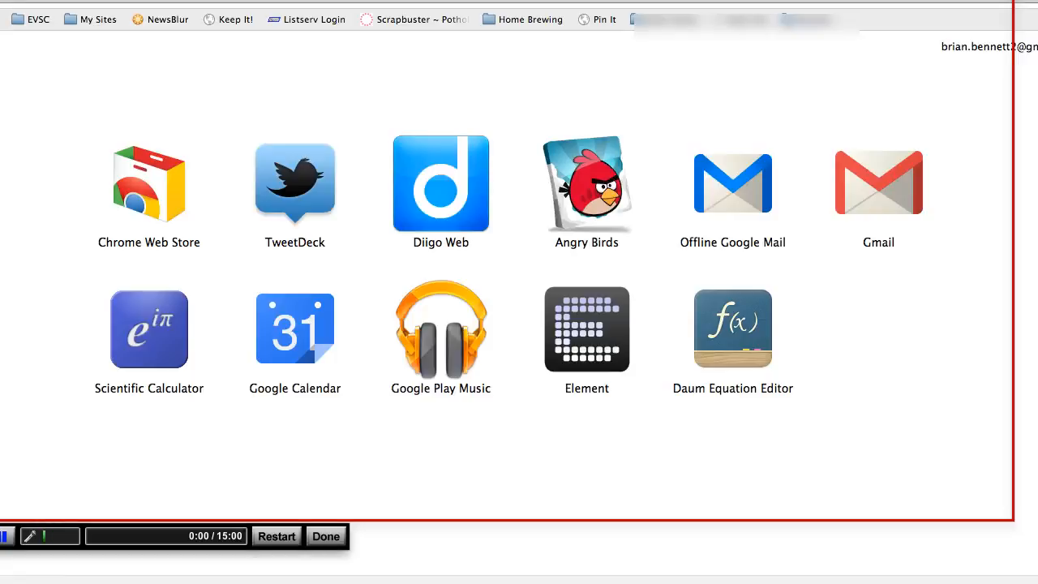
type("goo")
key("Return")
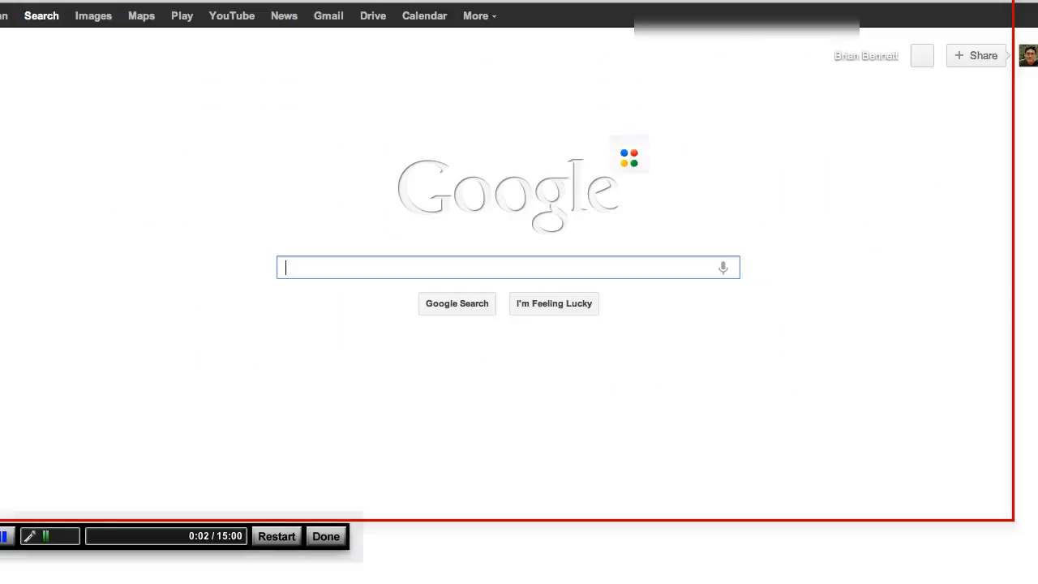
type("Faceboo")
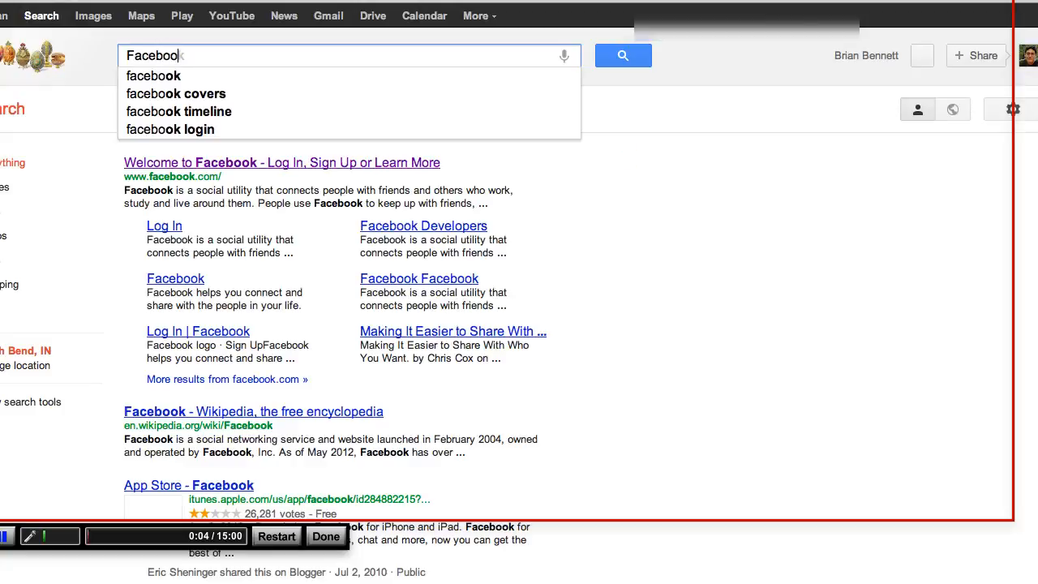
type("k stock")
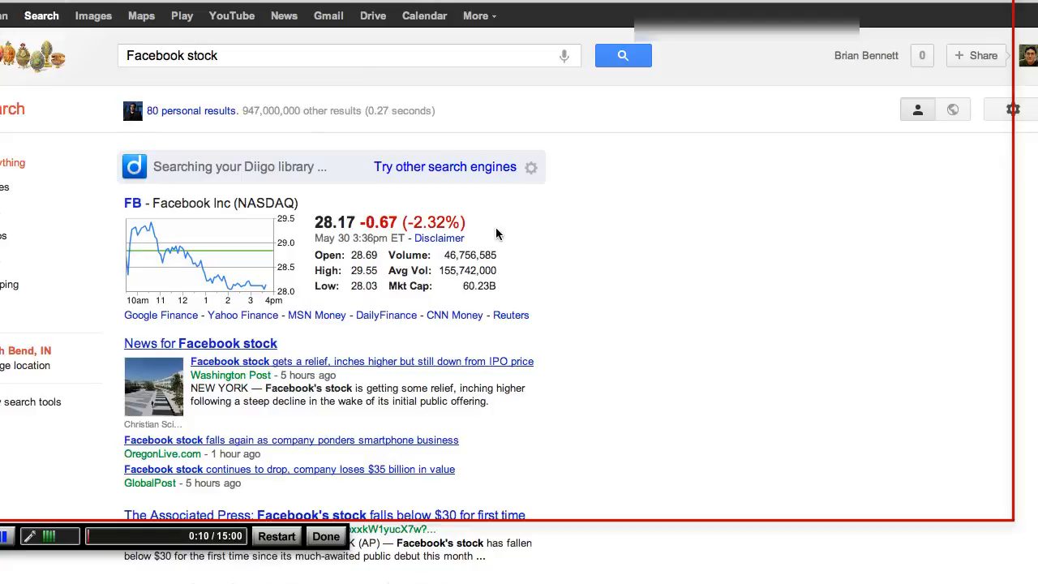
left_click(327, 537)
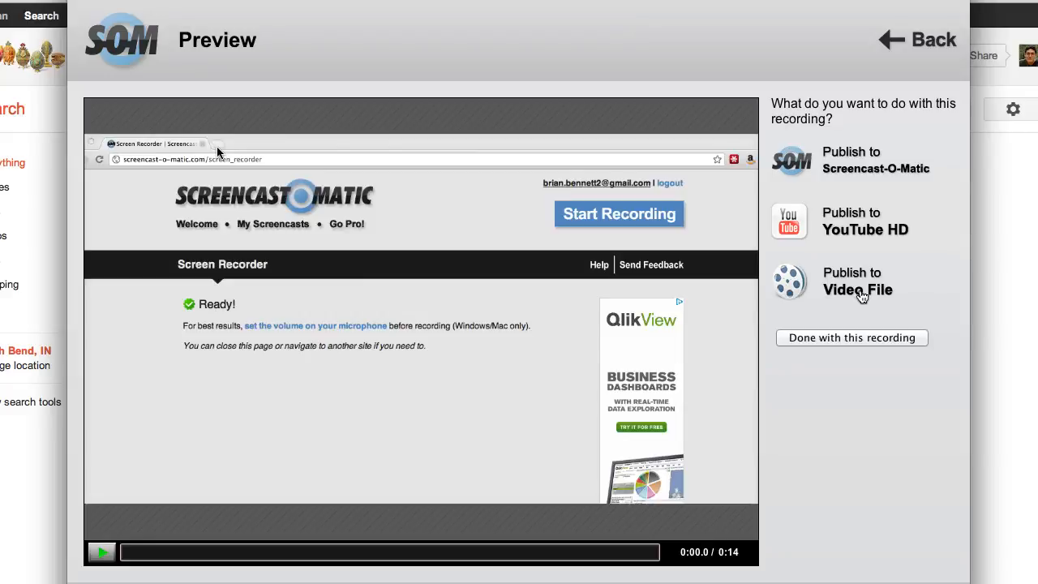
Examine the video file publishing settings, the available video types and the save dialog, and return to the preview without saving.
left_click(862, 296)
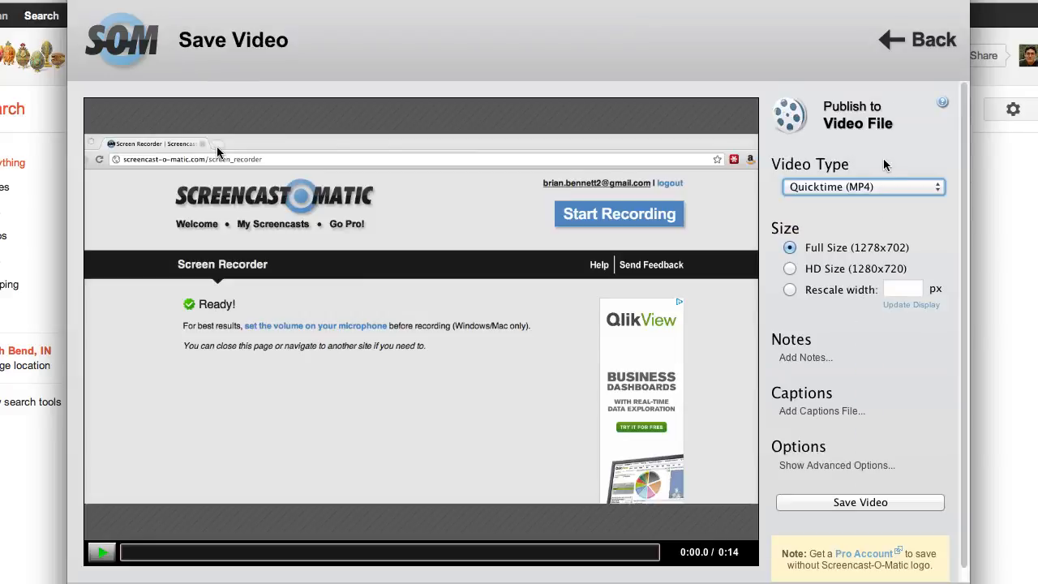
left_click(886, 188)
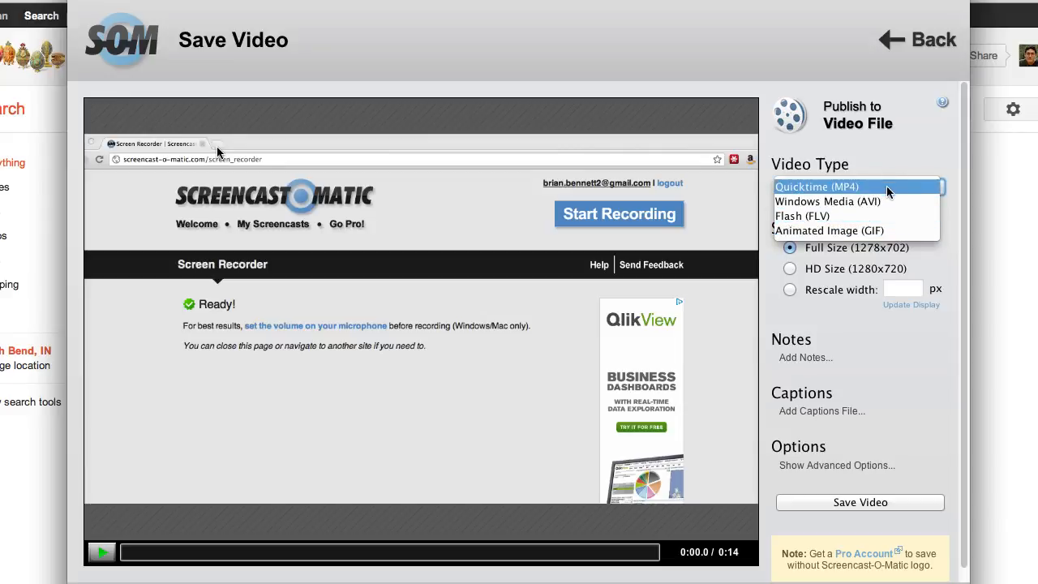
left_click(933, 347)
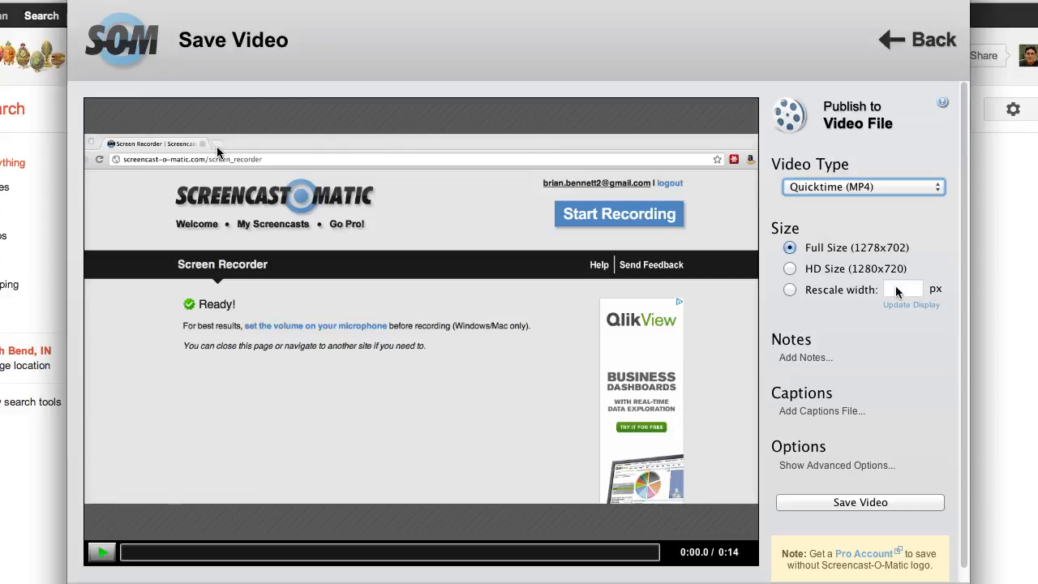
scroll(897, 325, "down", 1)
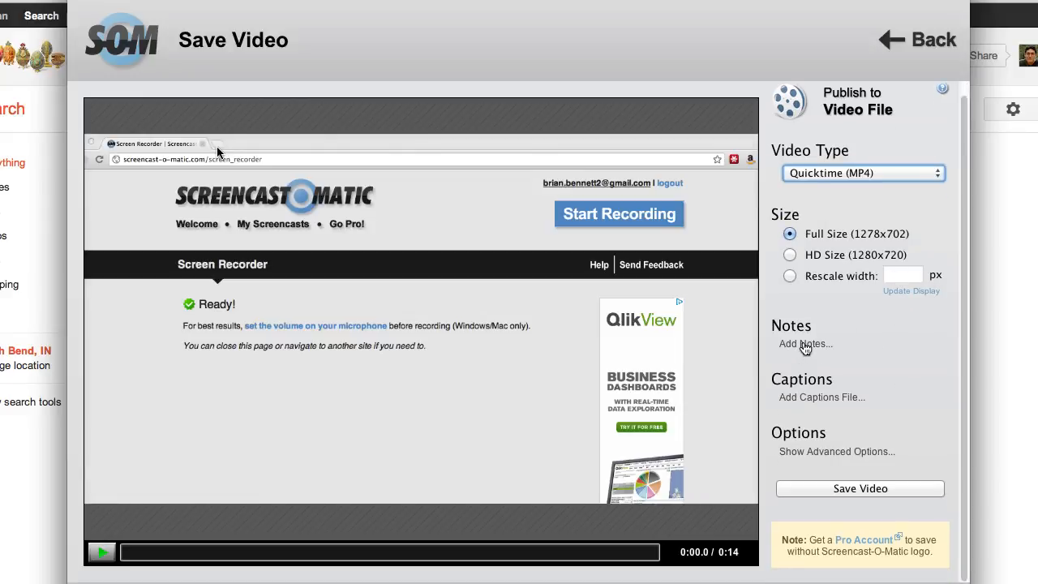
left_click(871, 488)
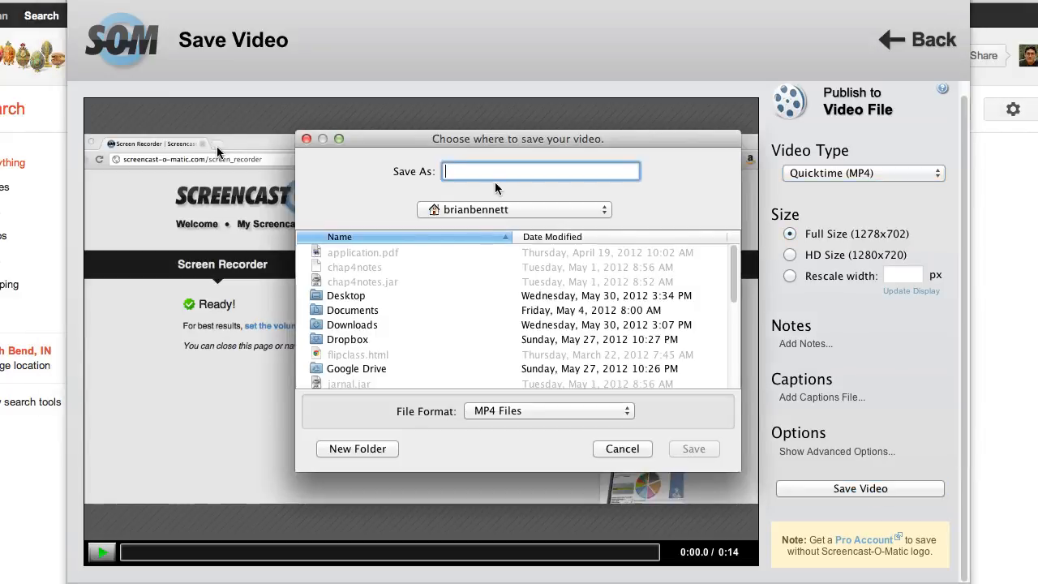
left_click(625, 453)
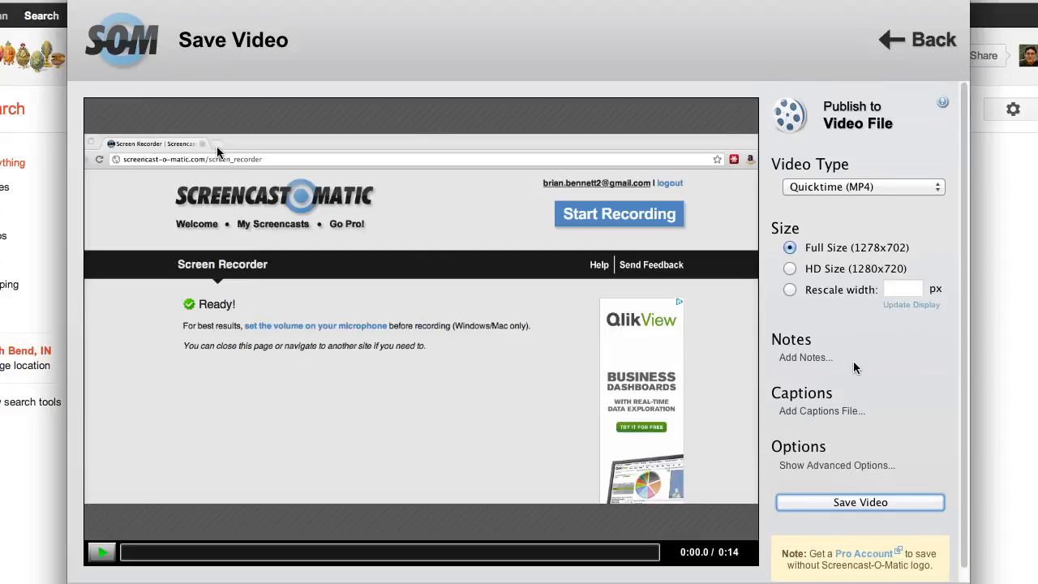
scroll(857, 365, "down", 1)
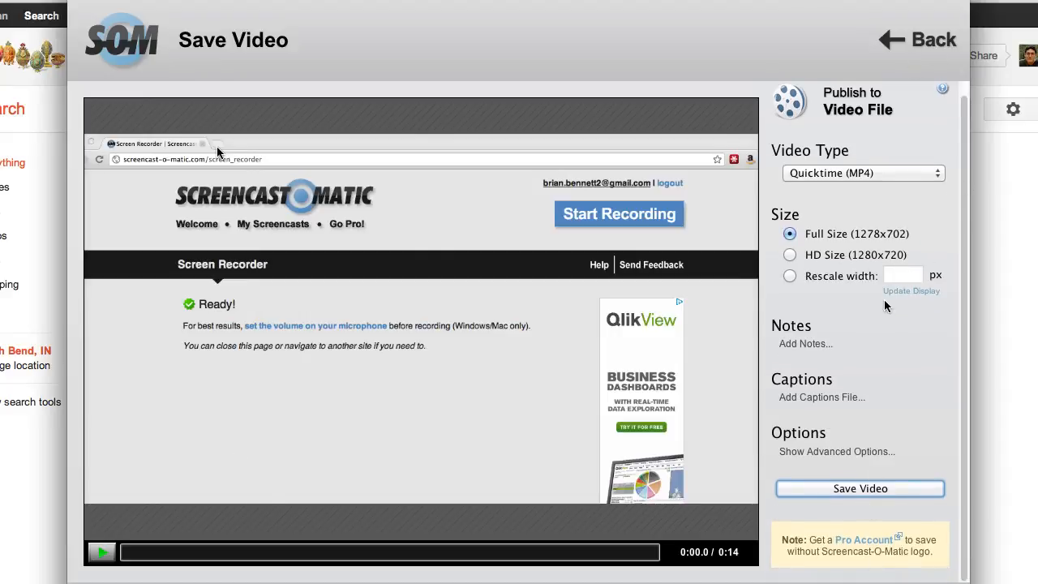
scroll(884, 305, "up", 1)
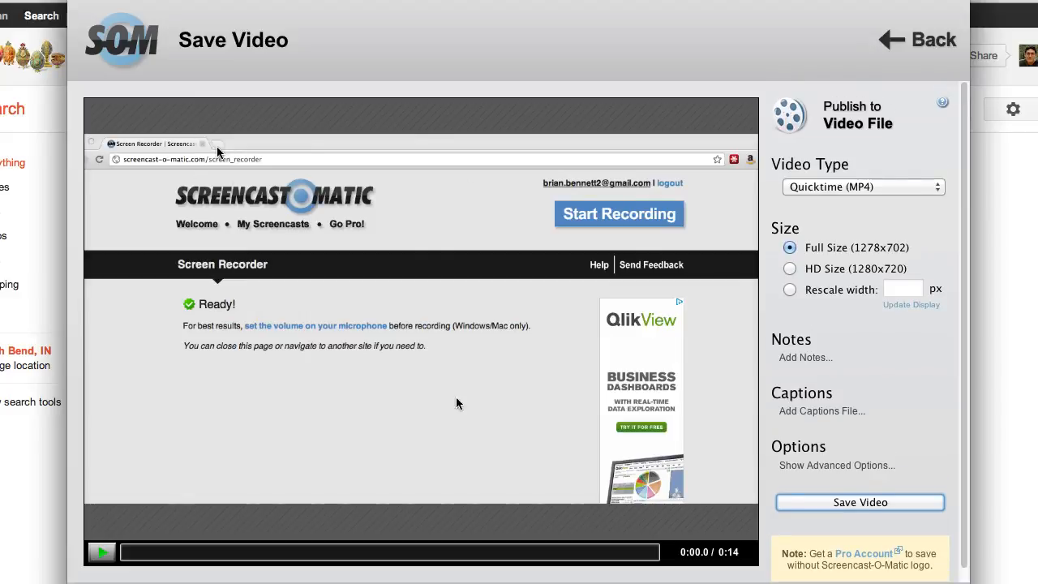
left_click(921, 58)
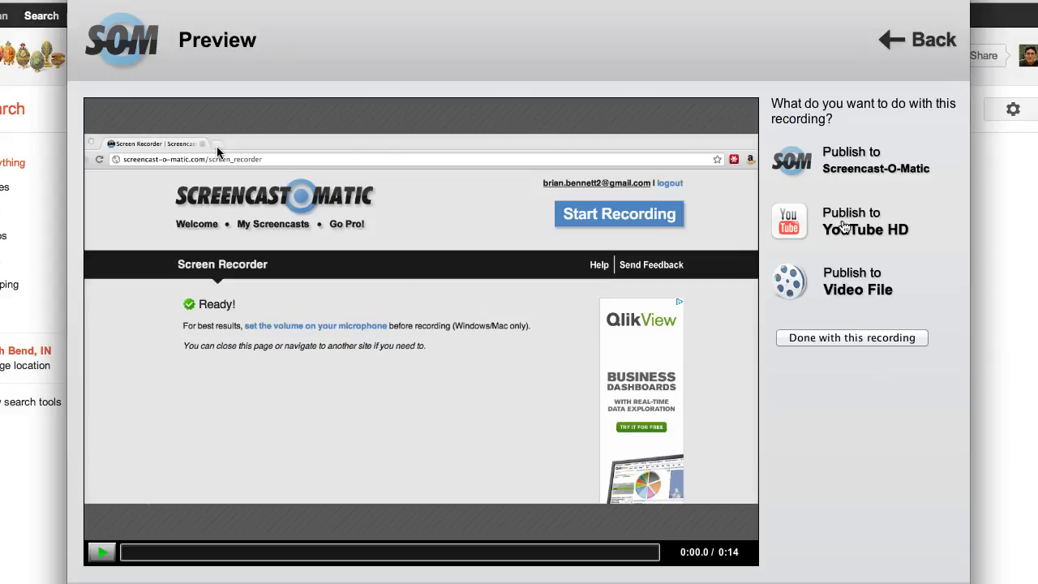
Choose publishing to Screencast-O-Matic with the title "Screencast demo" and the description "A simple demo.".
left_click(853, 156)
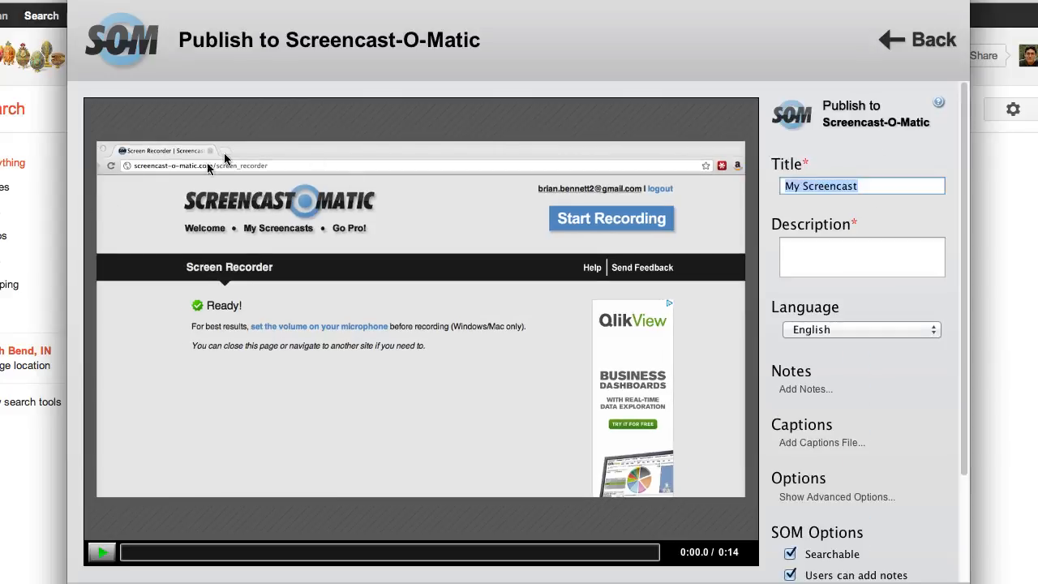
type("S")
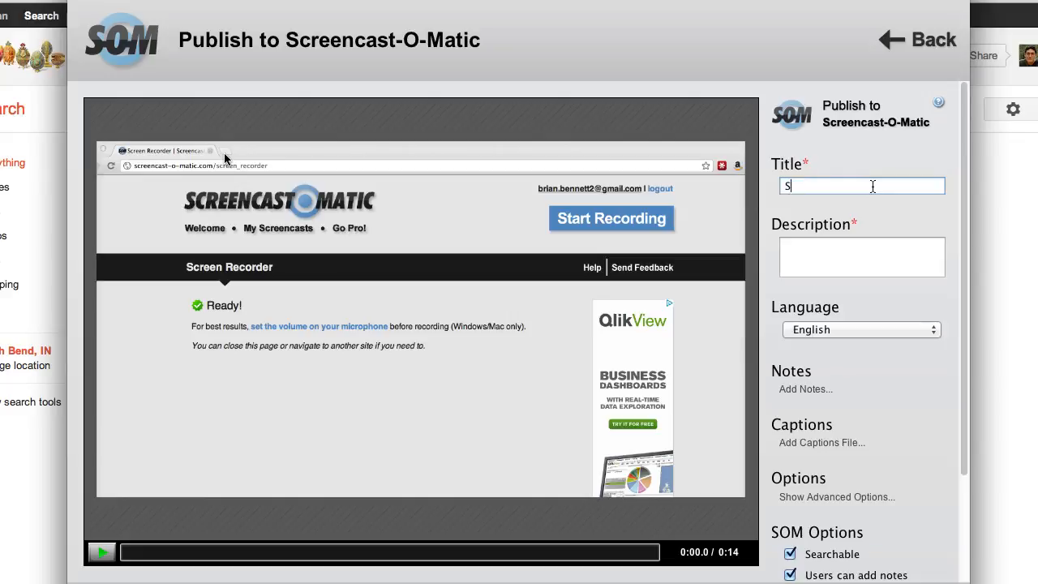
type("creencast demo")
key("Tab")
type("A simple d")
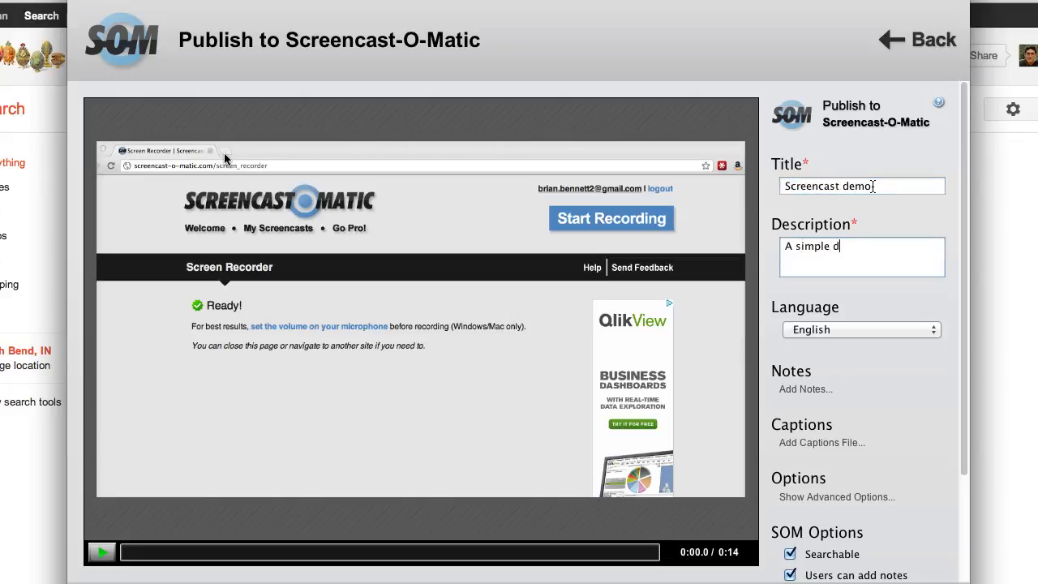
type("emo.")
Upload the screencast to Screencast-O-Matic with the advanced options expanded, and return to the recording preview.
scroll(932, 375, "down", 2)
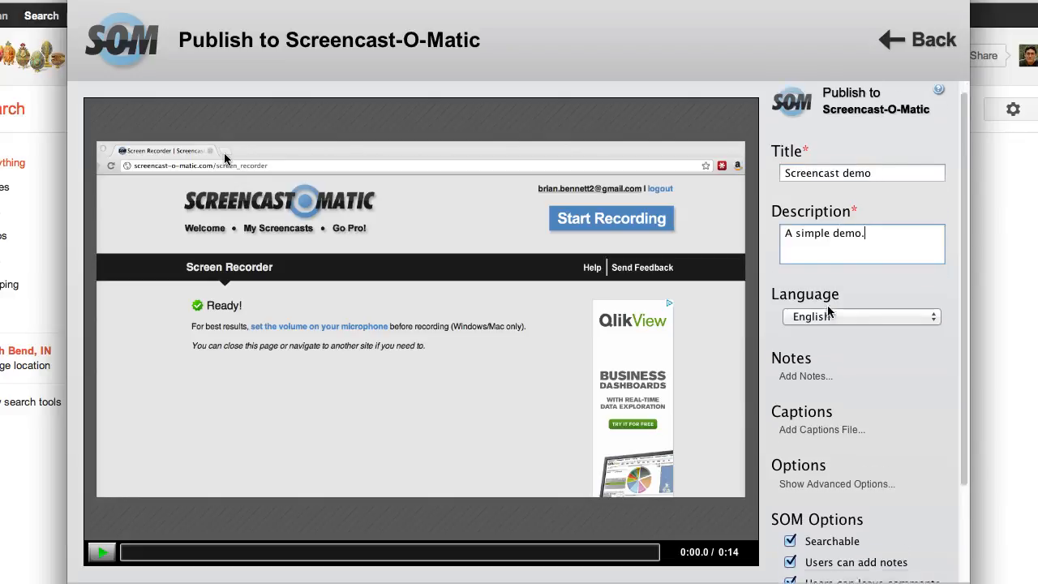
scroll(861, 393, "down", 3)
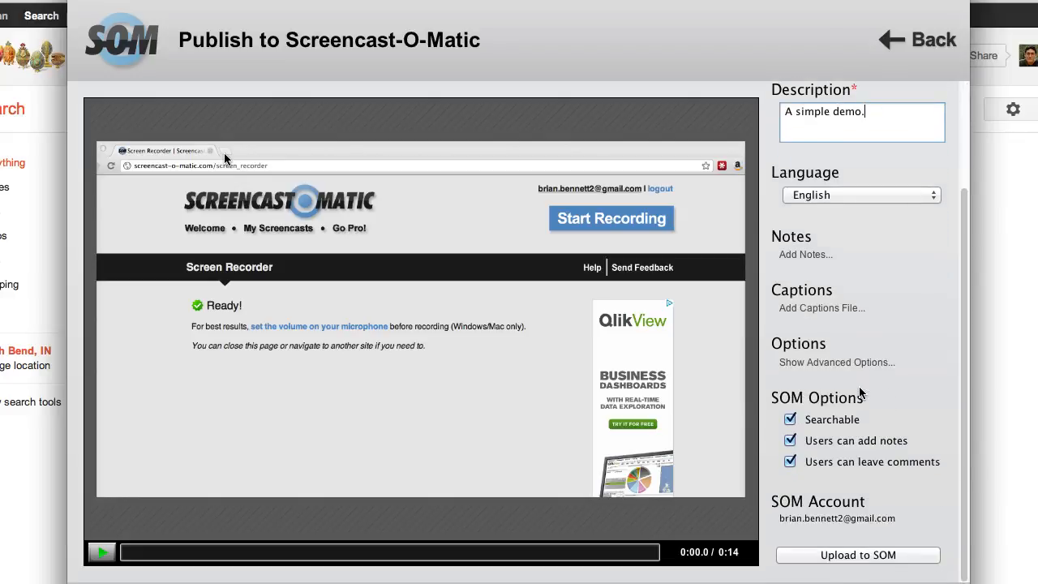
left_click(806, 361)
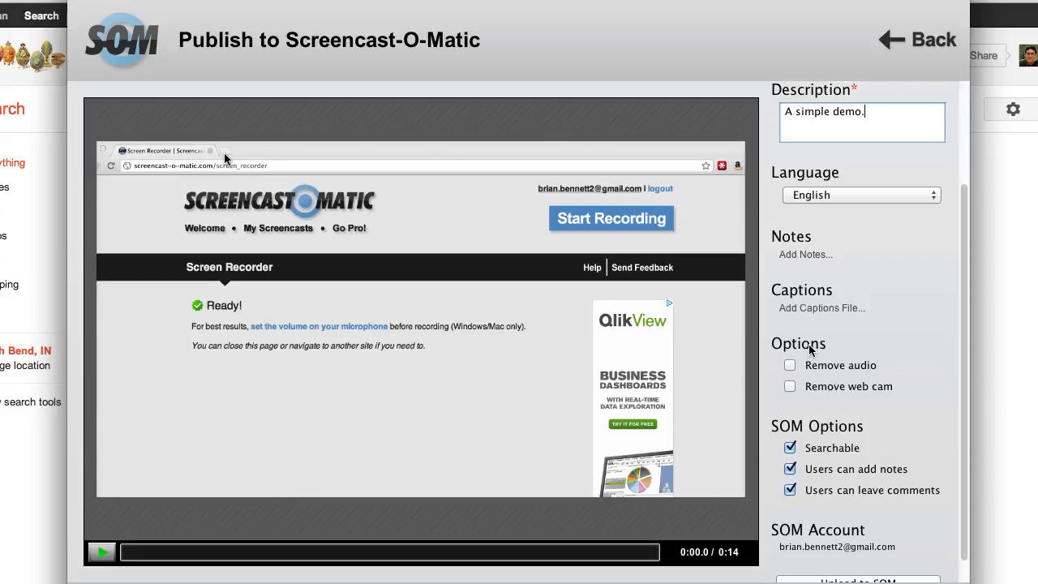
scroll(806, 402, "down", 1)
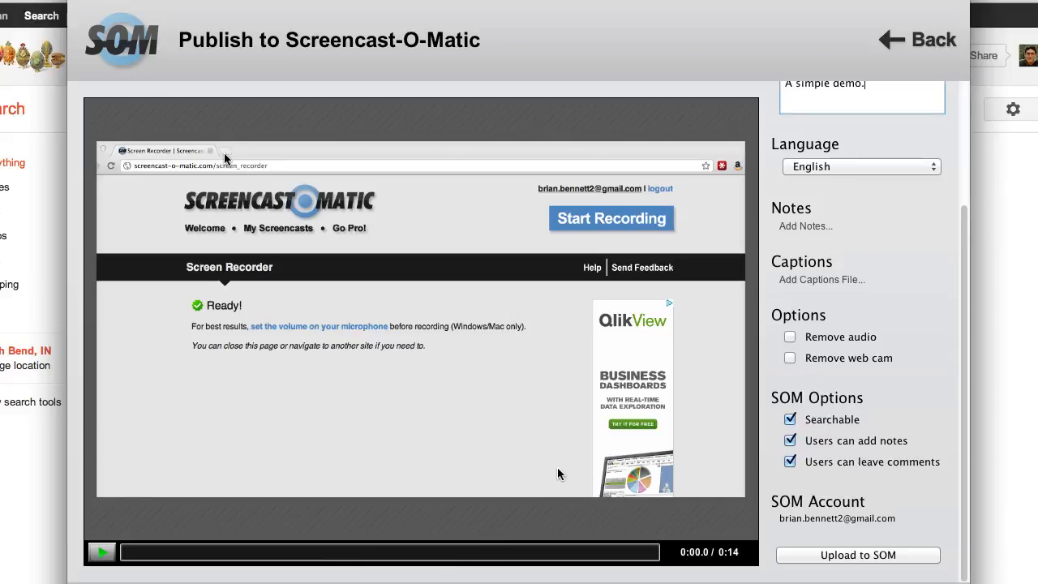
left_click(850, 555)
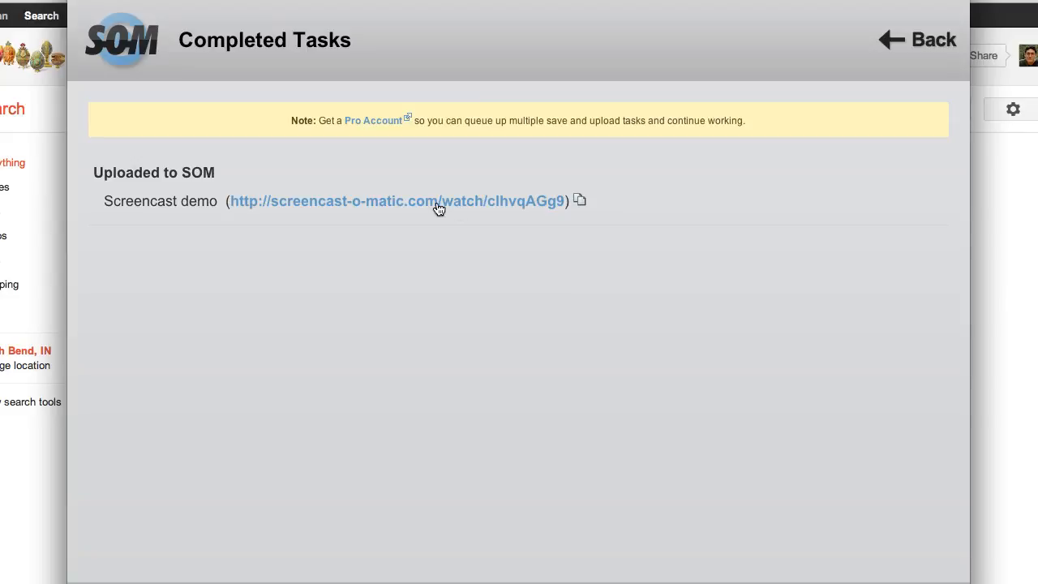
left_click(918, 40)
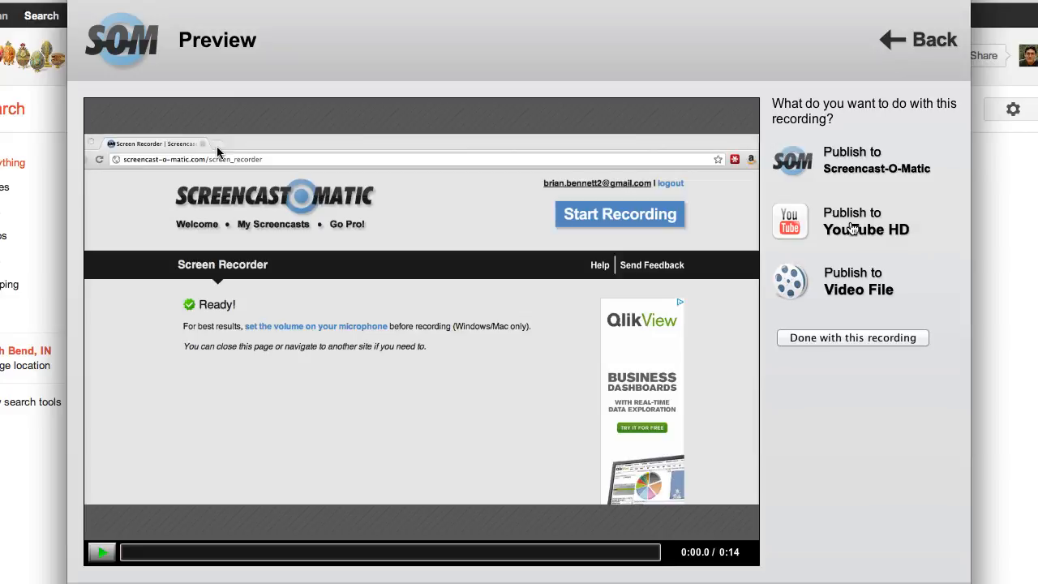
Examine the YouTube HD publishing settings and the prompt for adding a YouTube account, and return to the recording preview without uploading.
left_click(852, 229)
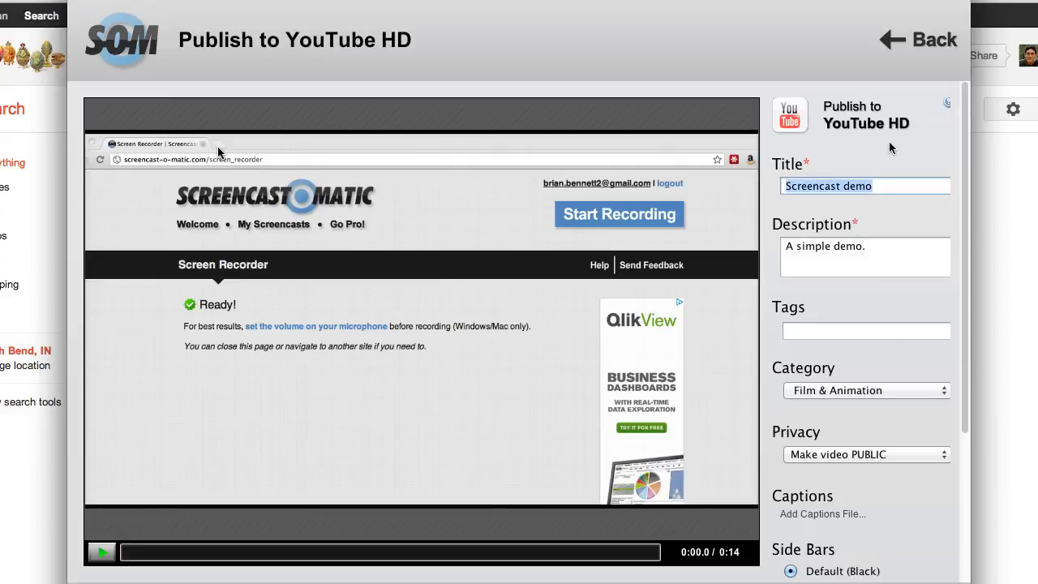
scroll(903, 290, "down", 5)
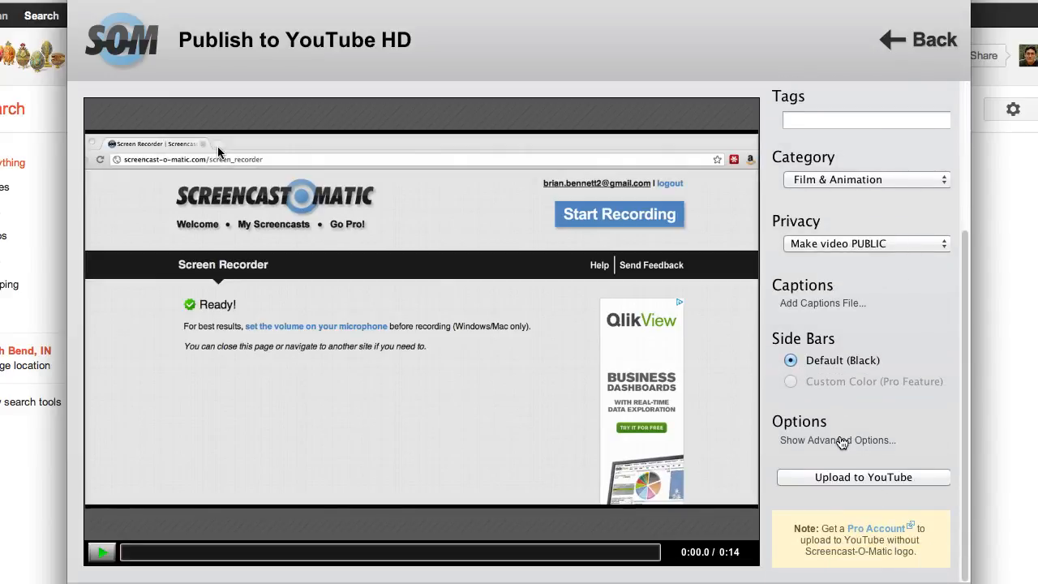
scroll(878, 320, "up", 1)
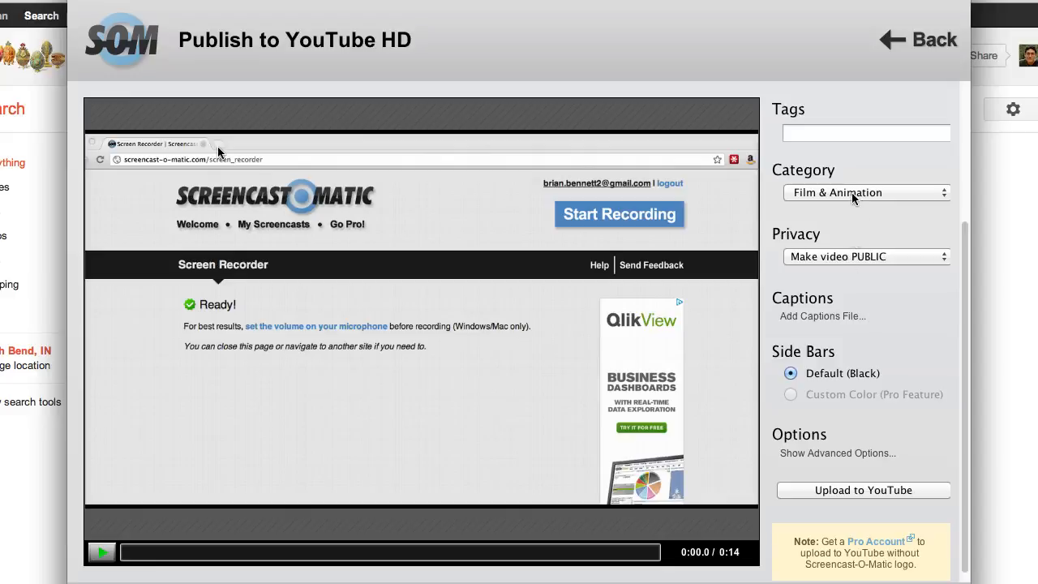
scroll(966, 268, "up", 5)
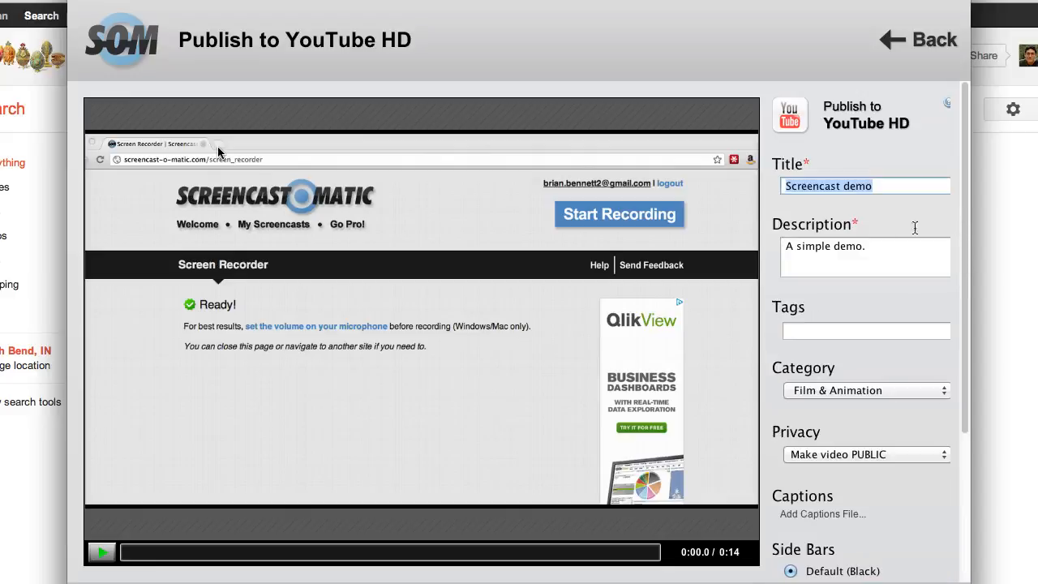
left_click(843, 331)
scroll(963, 300, "down", 5)
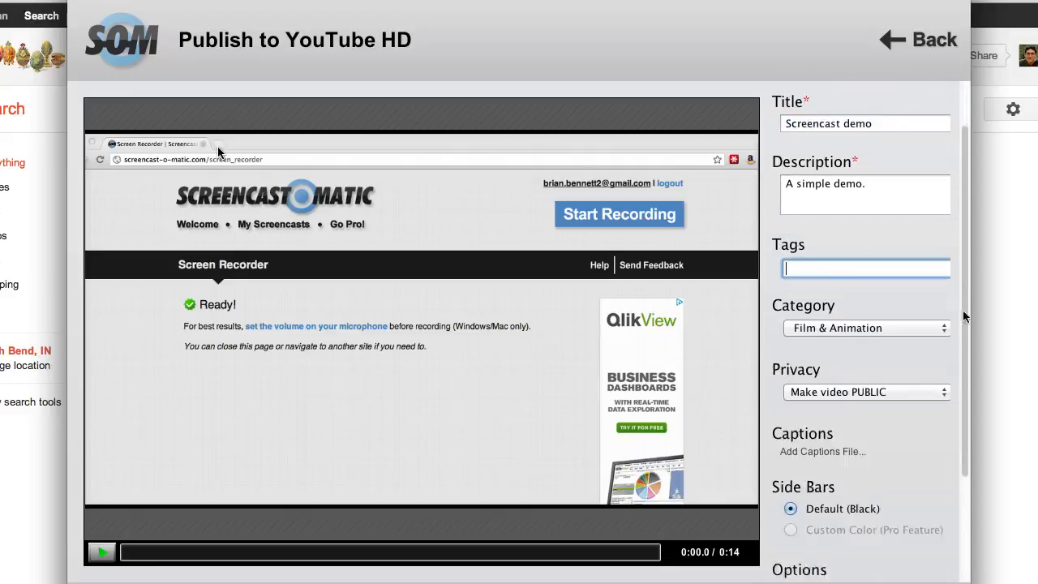
left_click(860, 477)
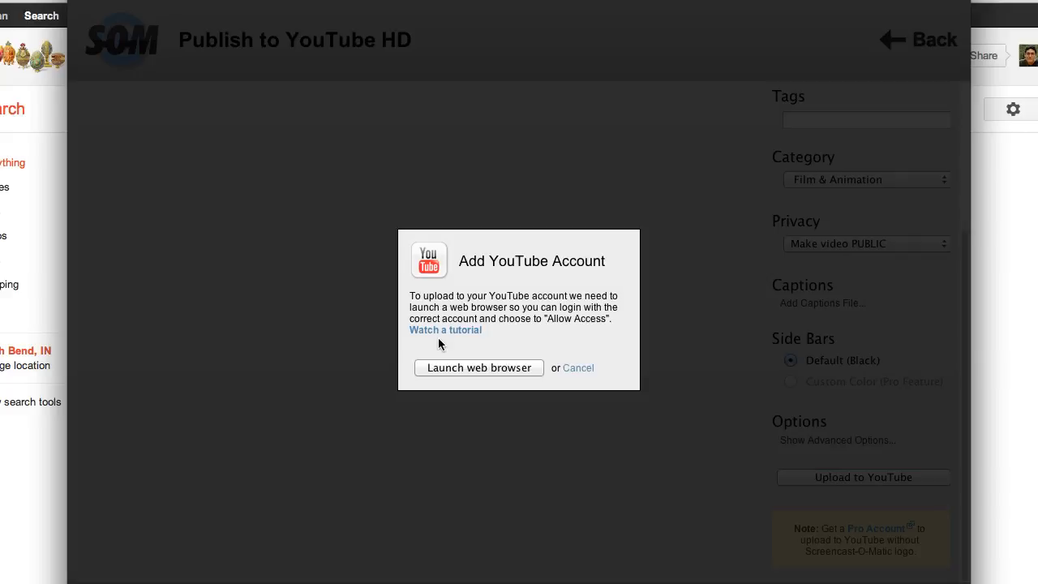
left_click(578, 368)
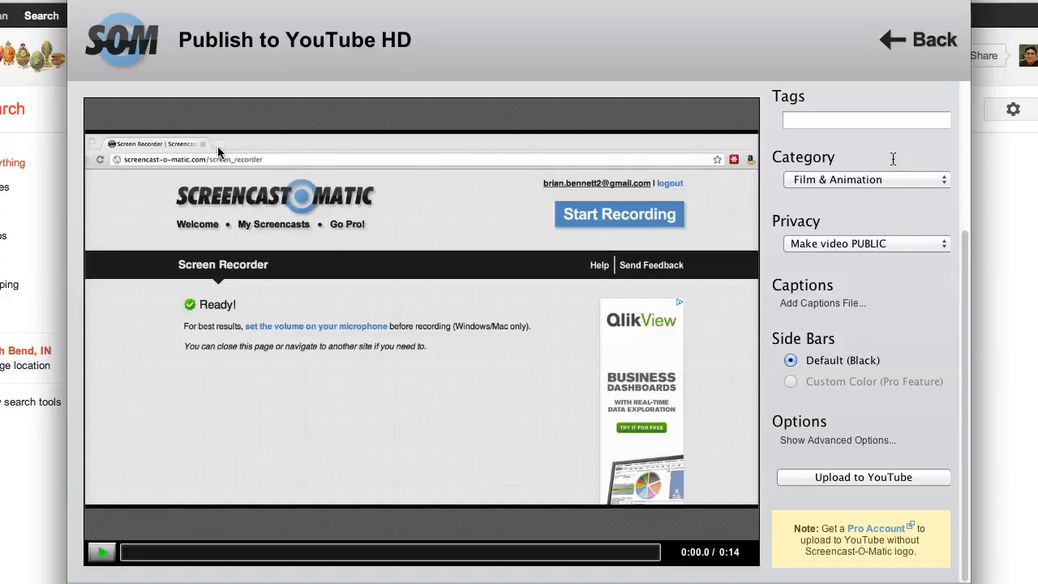
left_click(931, 45)
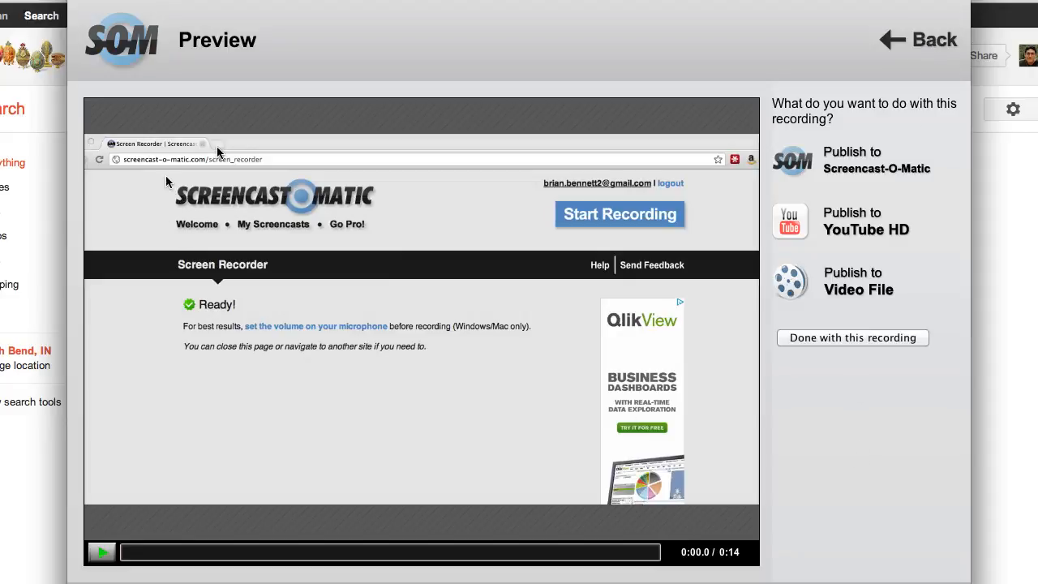
Mark the recording as done and open the list of uploaded screencasts in the account.
left_click(858, 339)
left_click(417, 334)
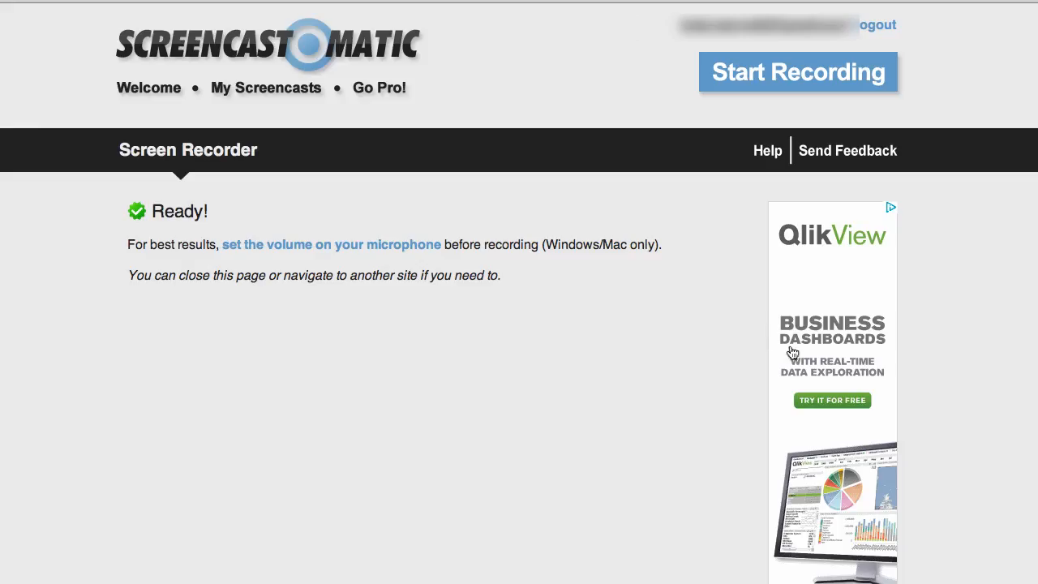
left_click(287, 90)
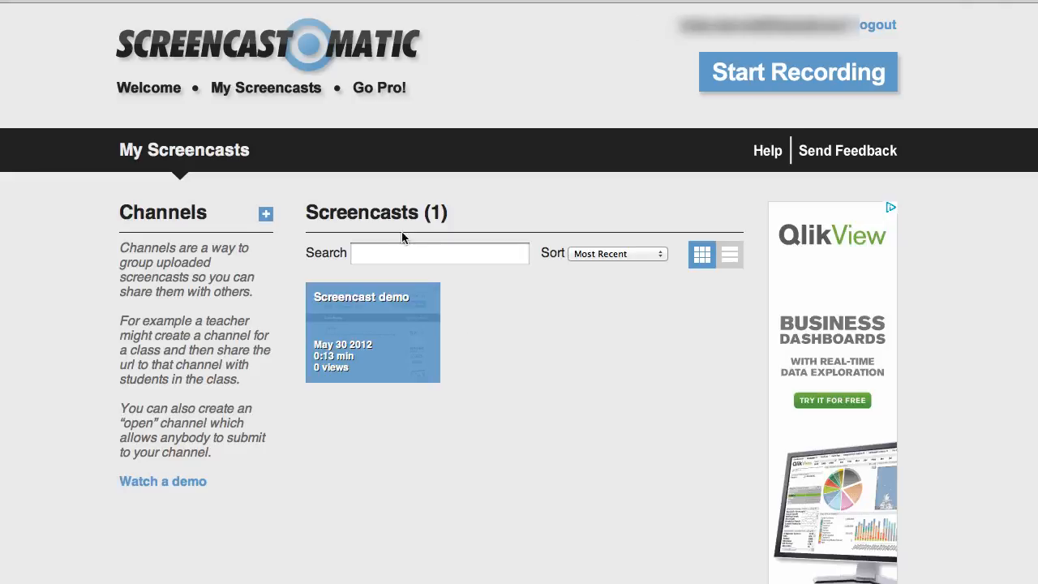
Open the uploaded screencast "Screencast demo" and pause its playback.
left_click(397, 306)
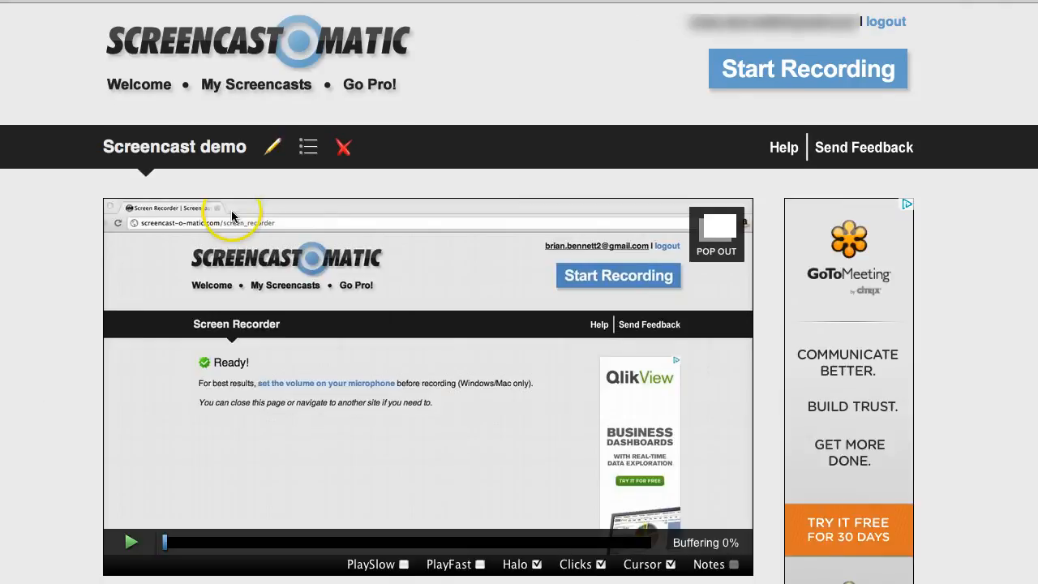
scroll(836, 361, "down", 2)
left_click(216, 373)
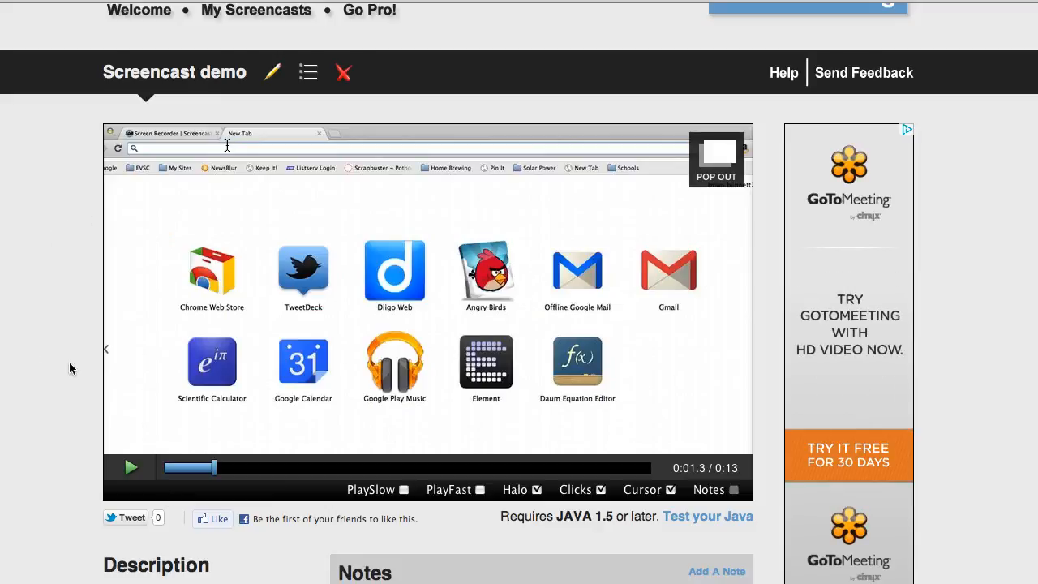
Examine the screencast page's editing icons, description, info, notes, comments, share link, embed code and video download options.
scroll(70, 369, "down", 5)
scroll(70, 369, "up", 5)
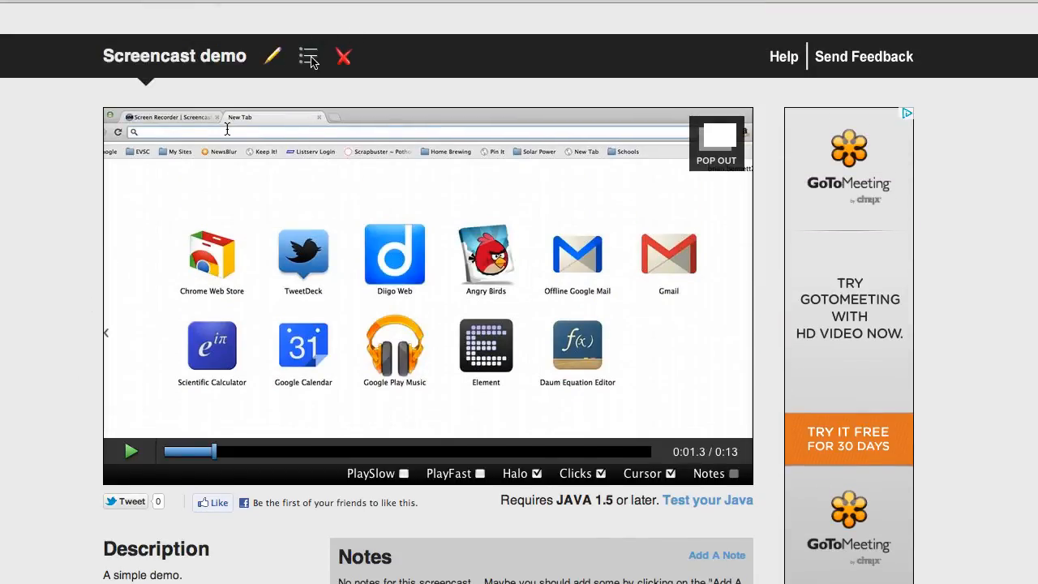
scroll(102, 319, "down", 3)
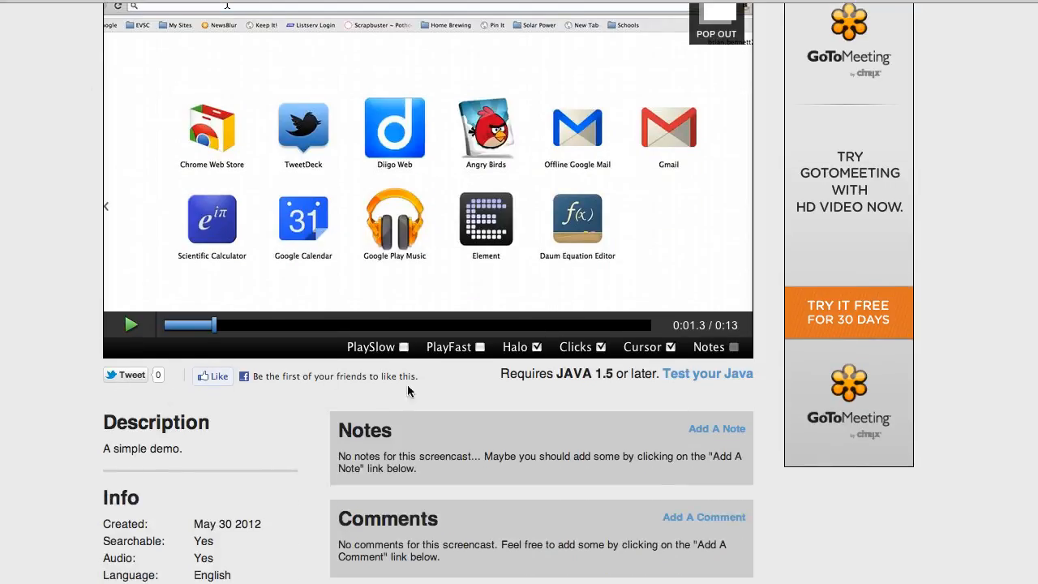
scroll(49, 364, "down", 1)
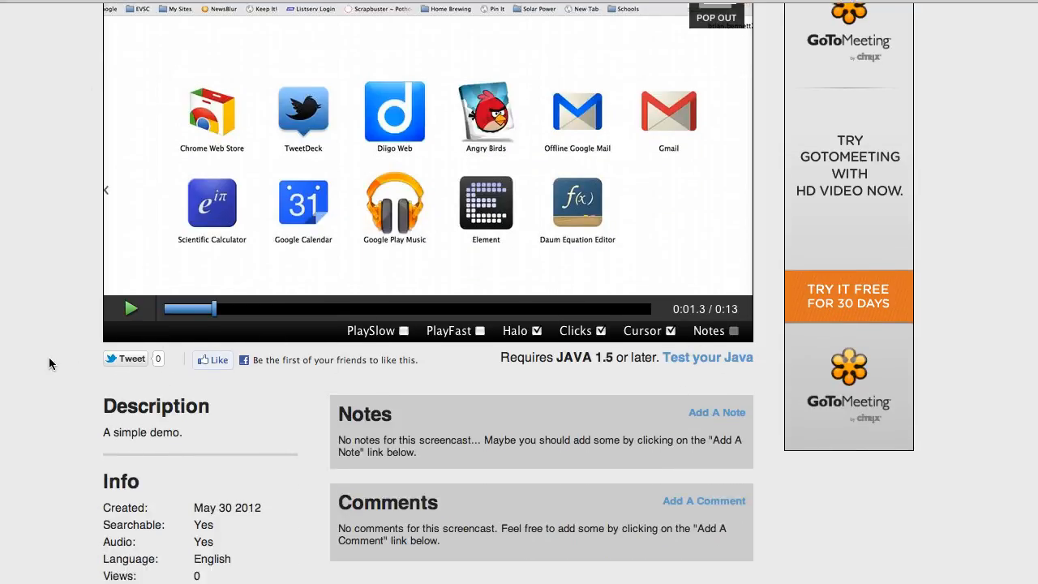
scroll(49, 363, "down", 7)
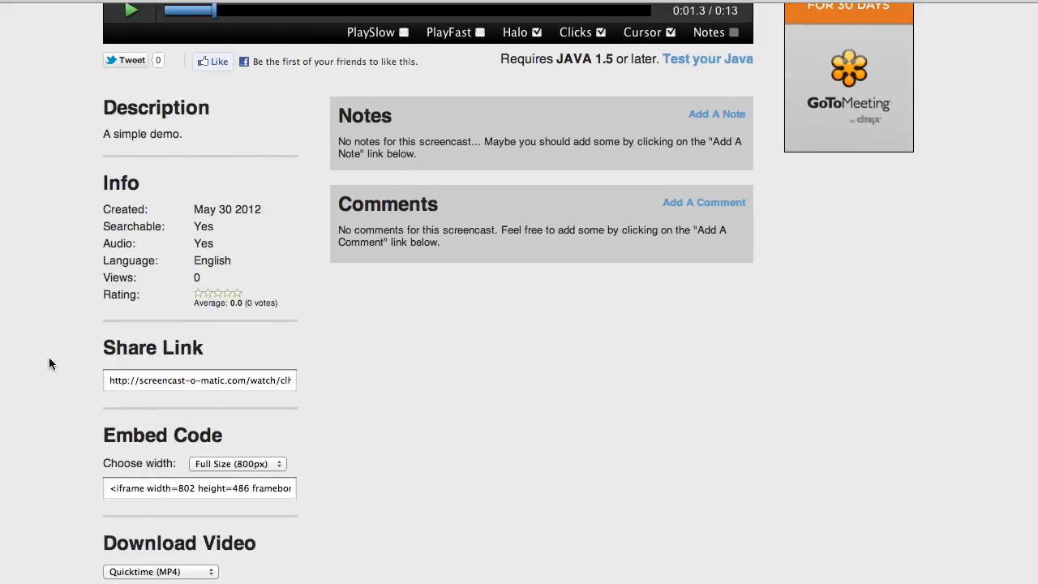
scroll(48, 363, "down", 6)
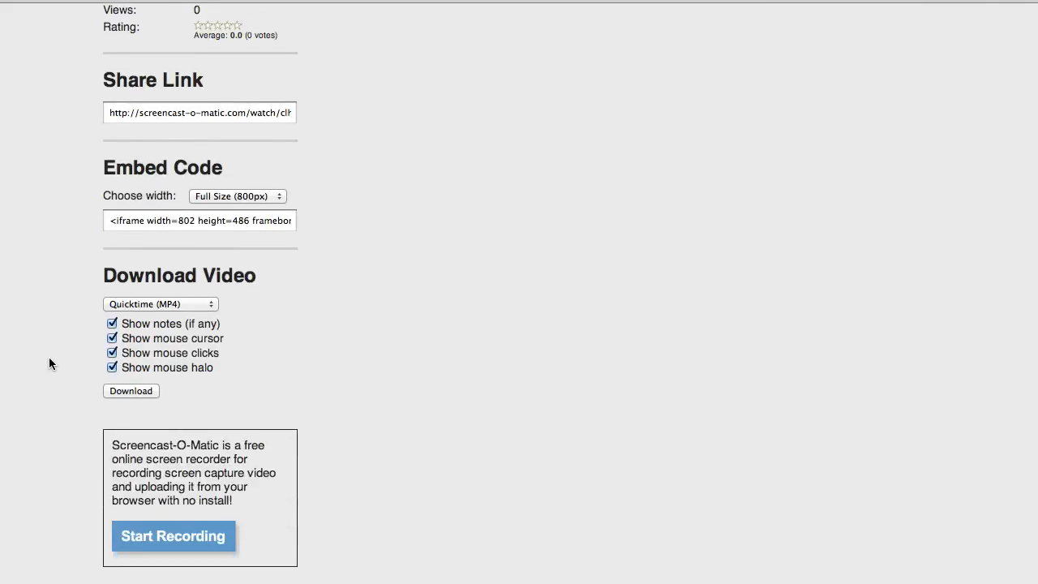
scroll(49, 364, "up", 6)
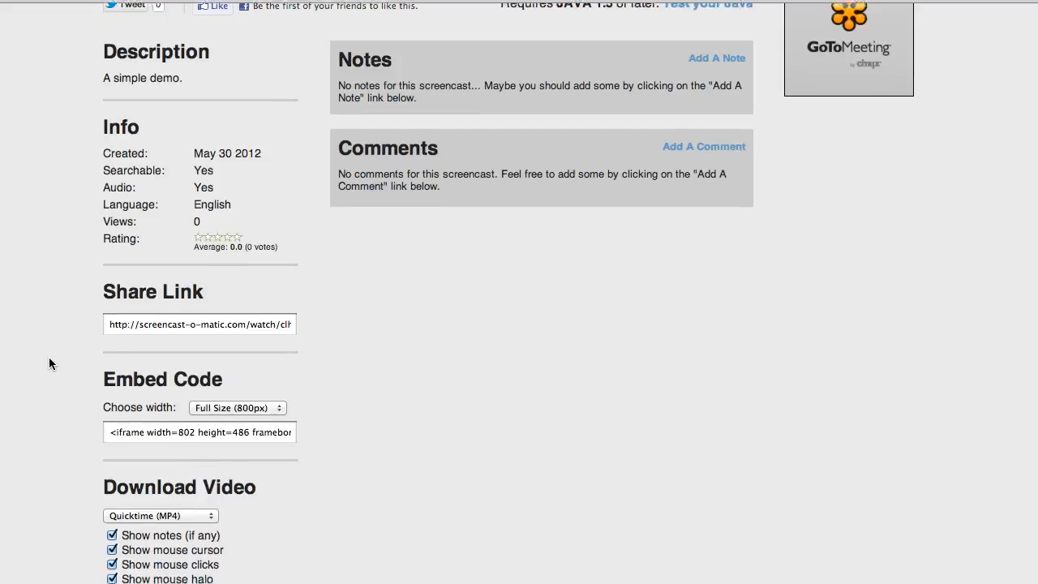
scroll(48, 363, "down", 6)
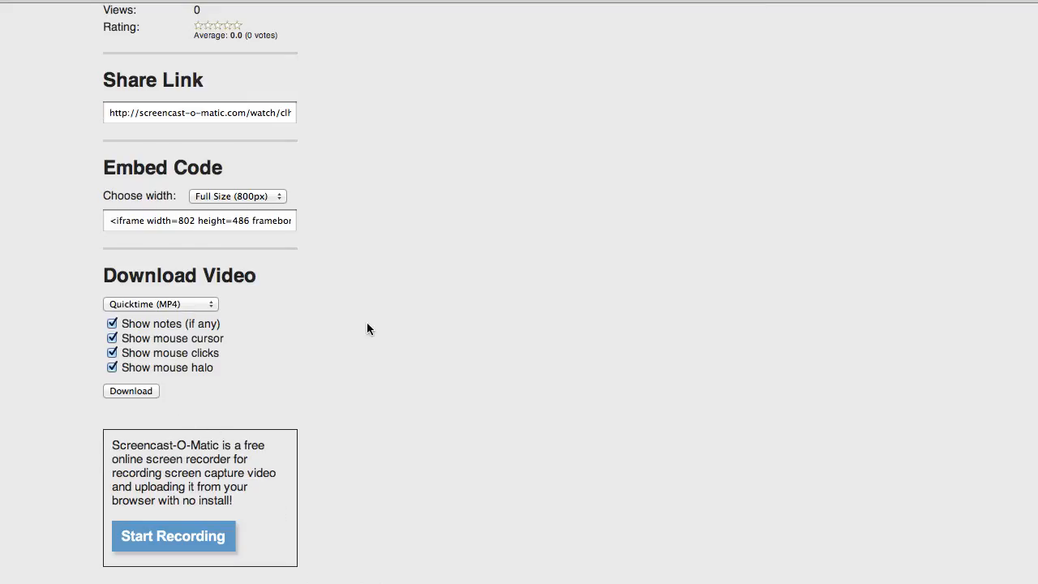
scroll(361, 334, "up", 10)
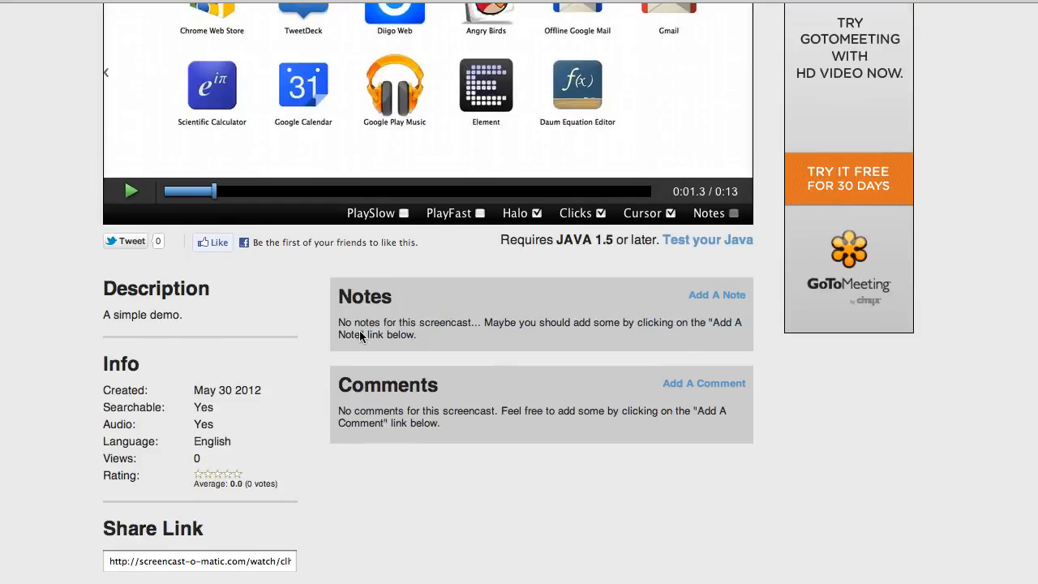
scroll(361, 336, "up", 3)
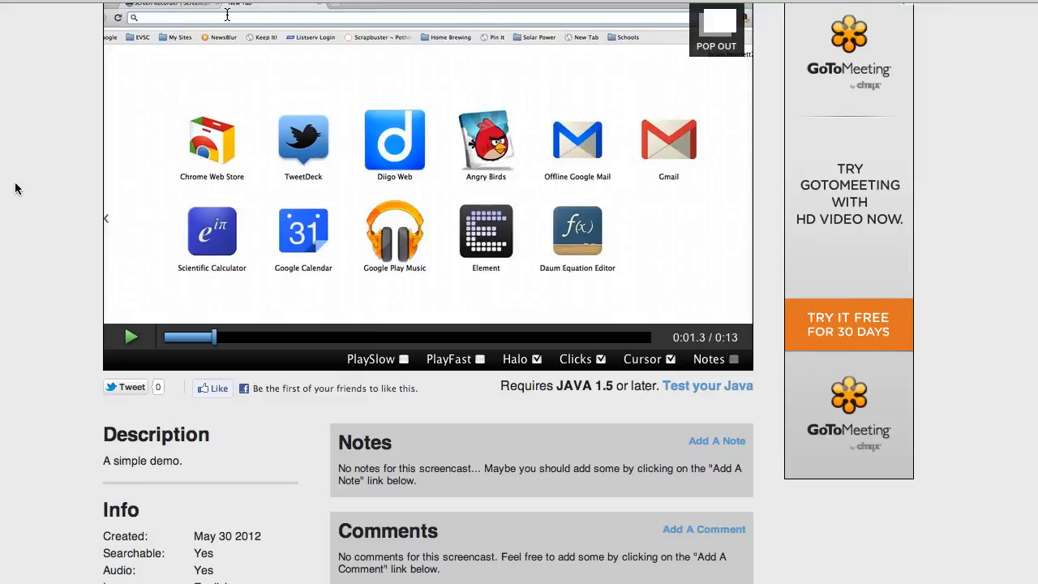
scroll(90, 248, "up", 4)
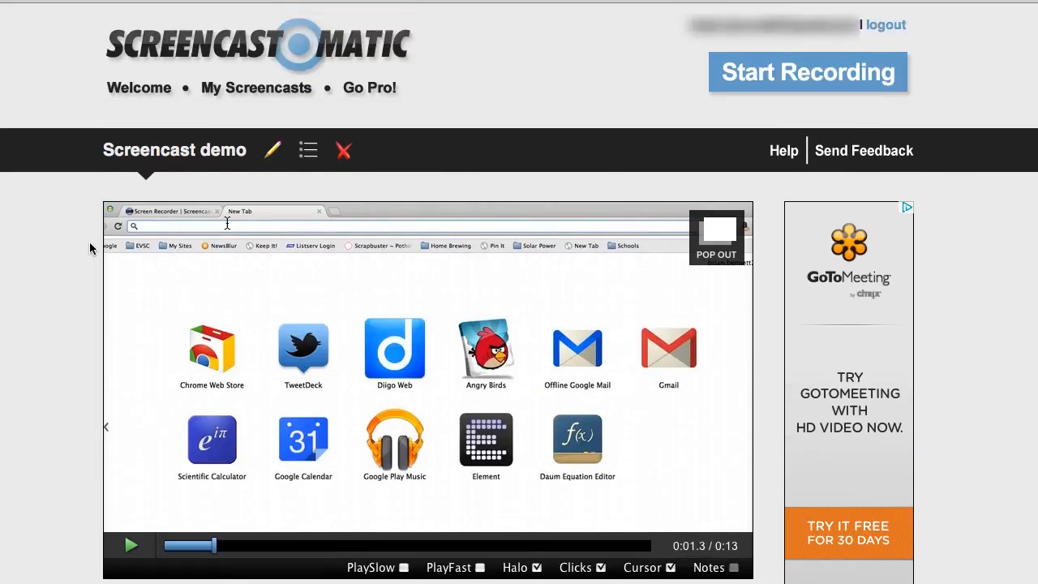